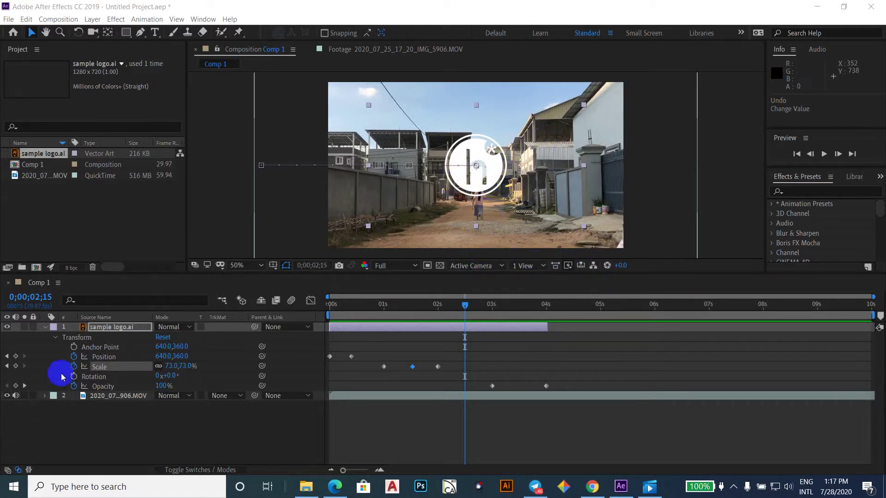
Step: Collapse the sample logo.ai layer's Transform group and its property rows
click(57, 339)
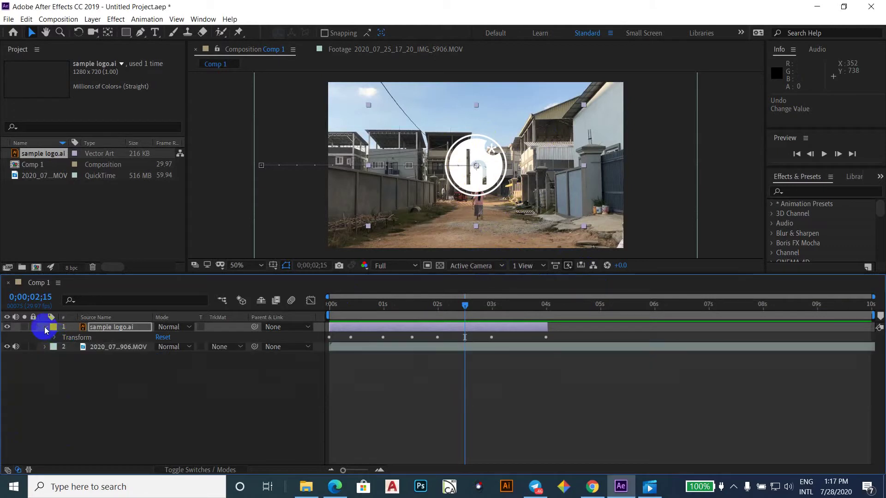
click(45, 327)
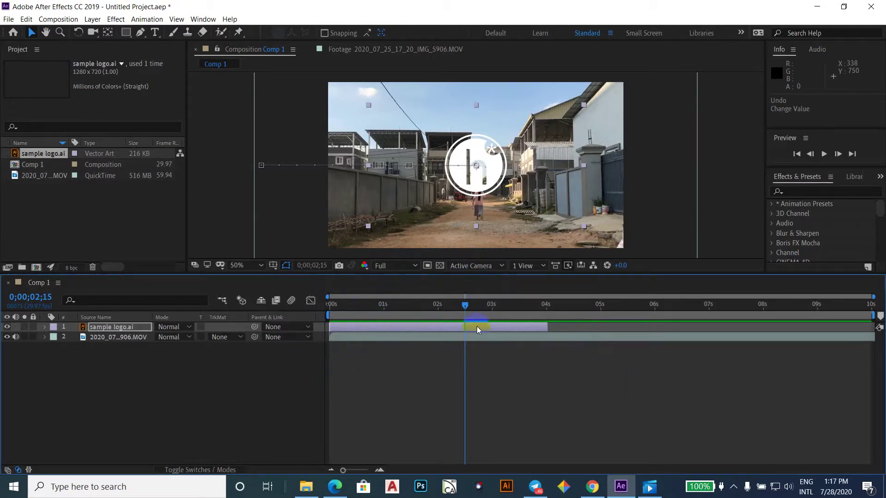
Step: Play the logo animation over the street footage from the beginning, then stop it
key(Home)
key(space)
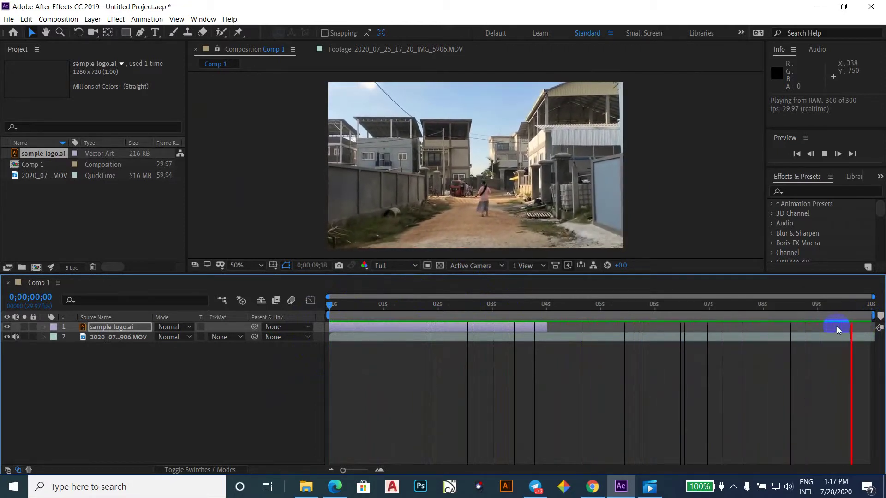
key(space)
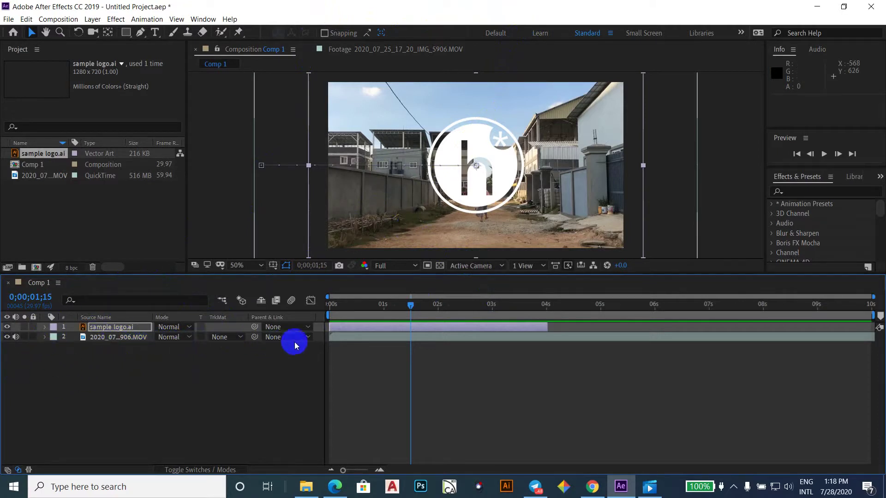
Step: Solo the 2020_07…906.MOV street footage layer and restore viewer refresh
click(101, 340)
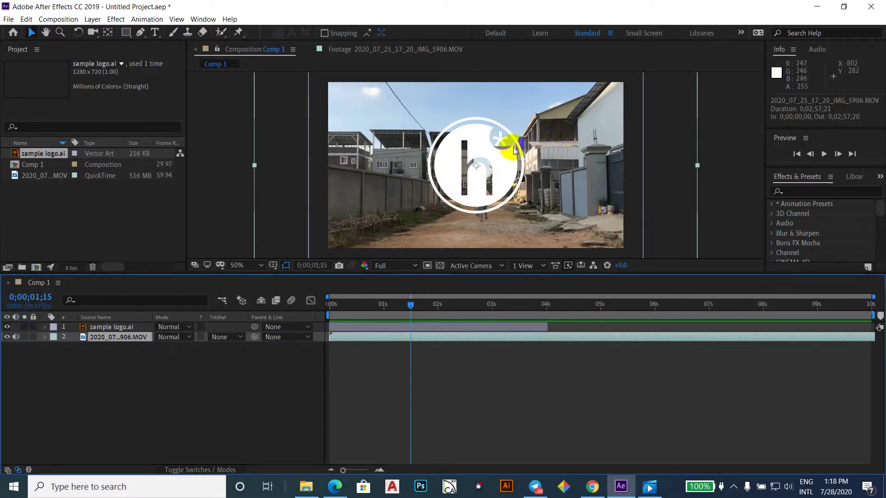
key(Caps_Lock)
click(25, 337)
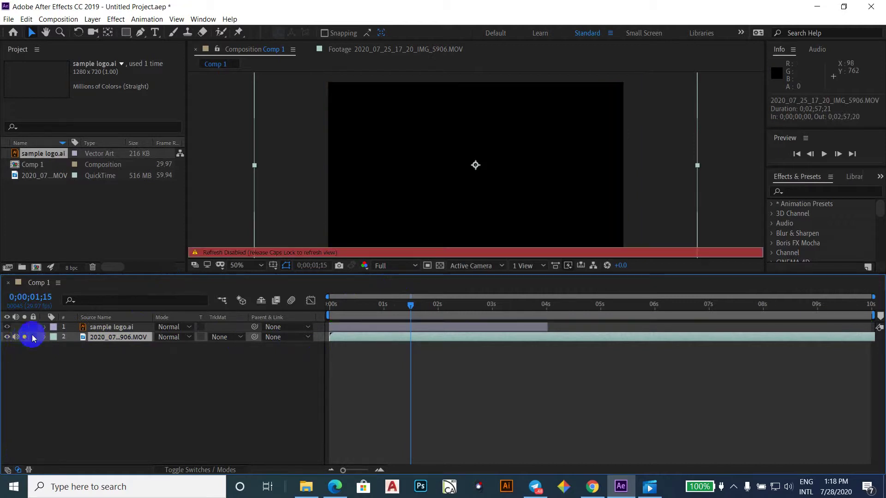
key(Caps_Lock)
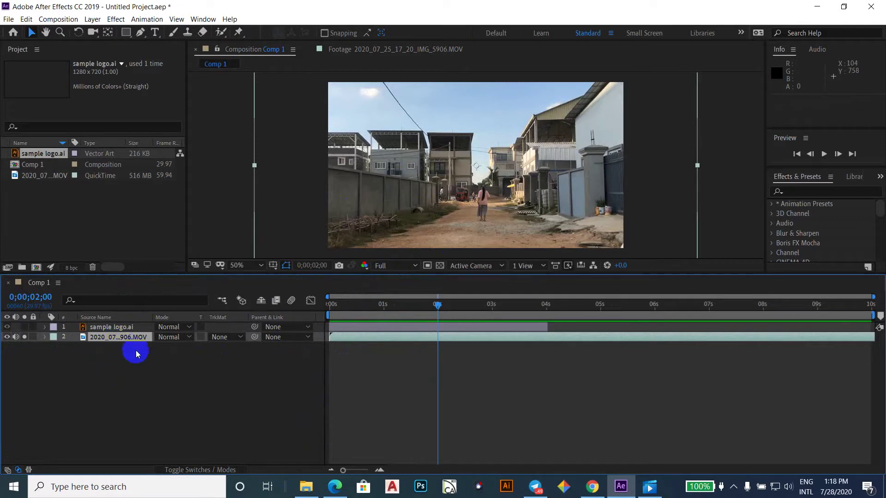
click(116, 19)
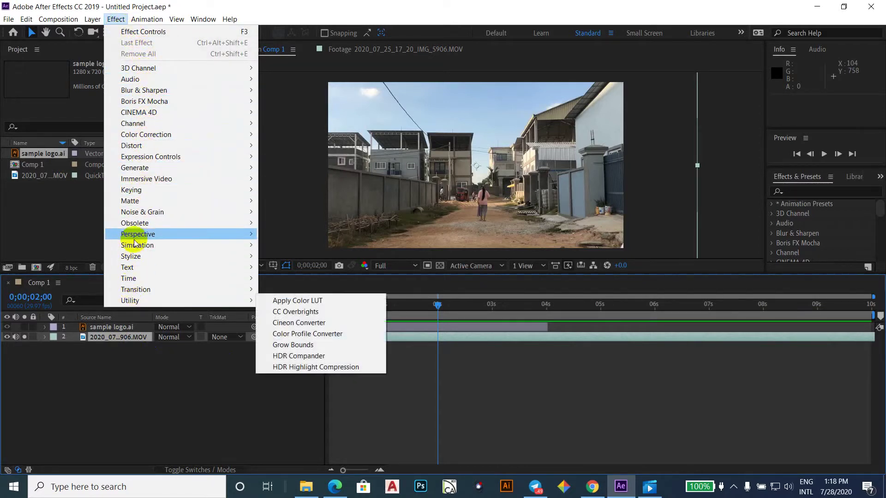
mouse_move(142, 192)
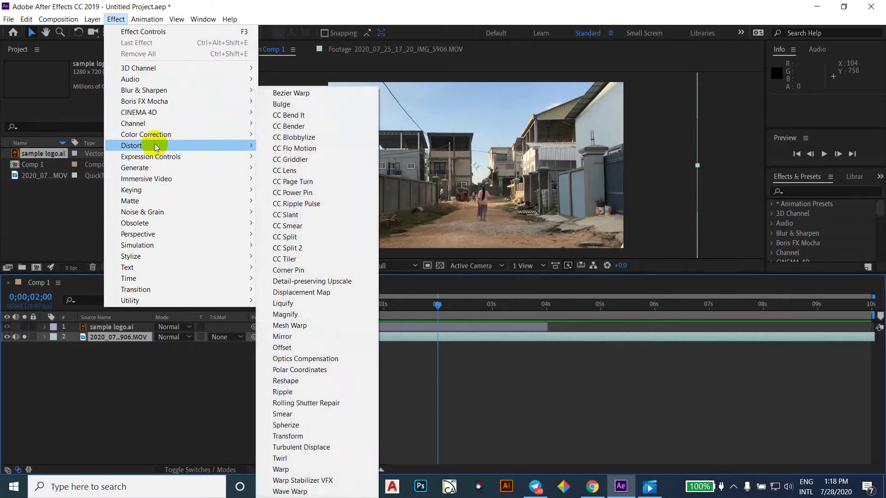
mouse_move(161, 141)
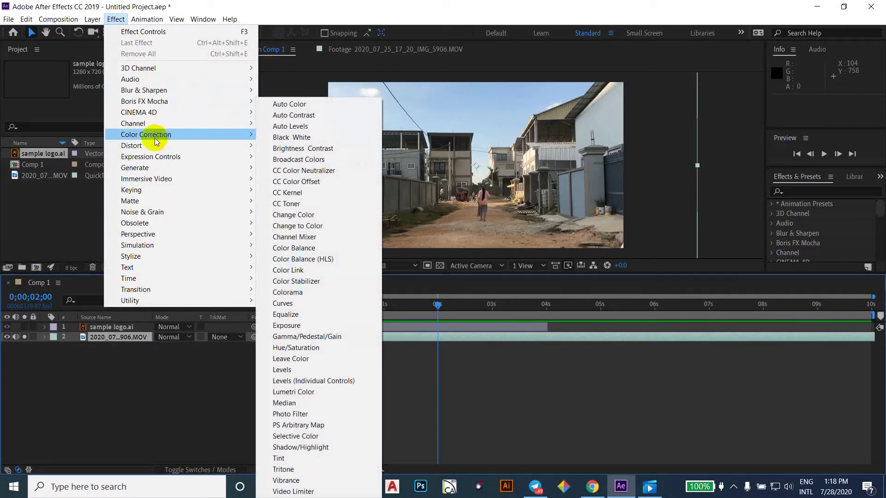
mouse_move(161, 114)
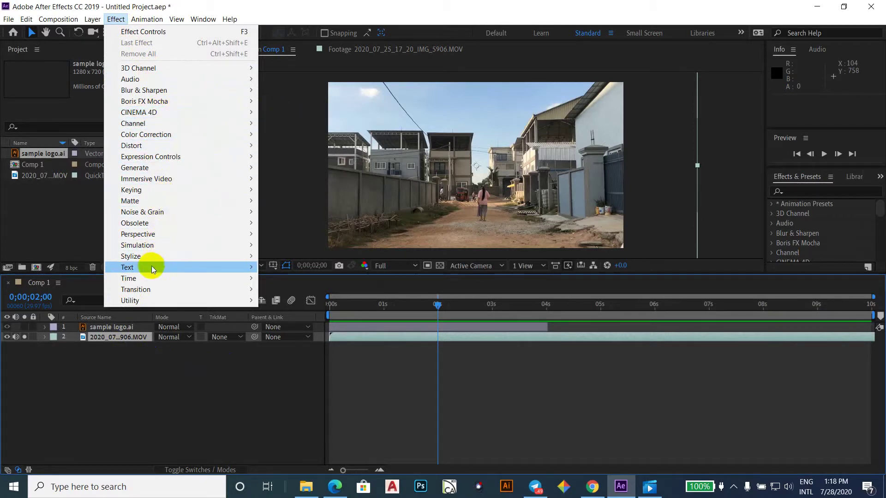
mouse_move(138, 282)
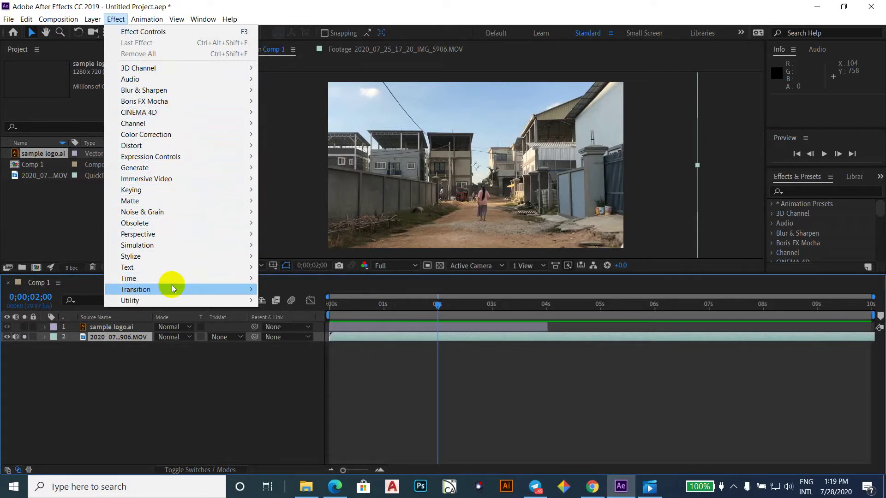
mouse_move(172, 286)
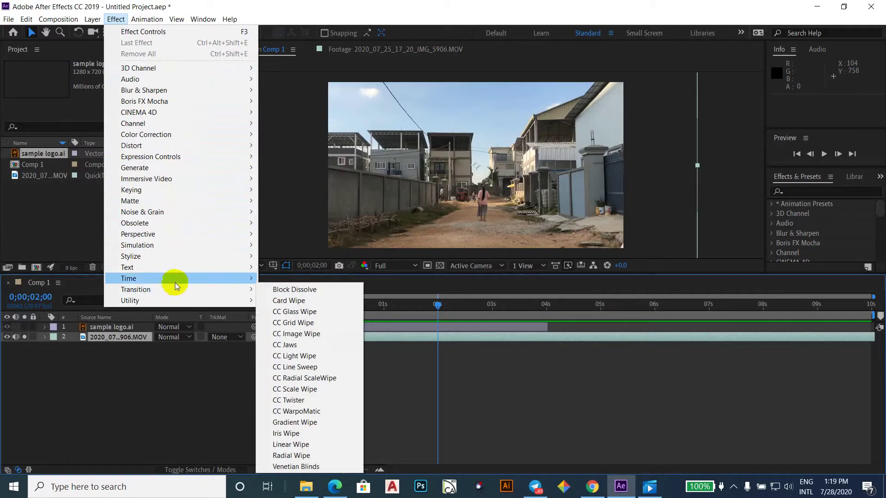
mouse_move(132, 136)
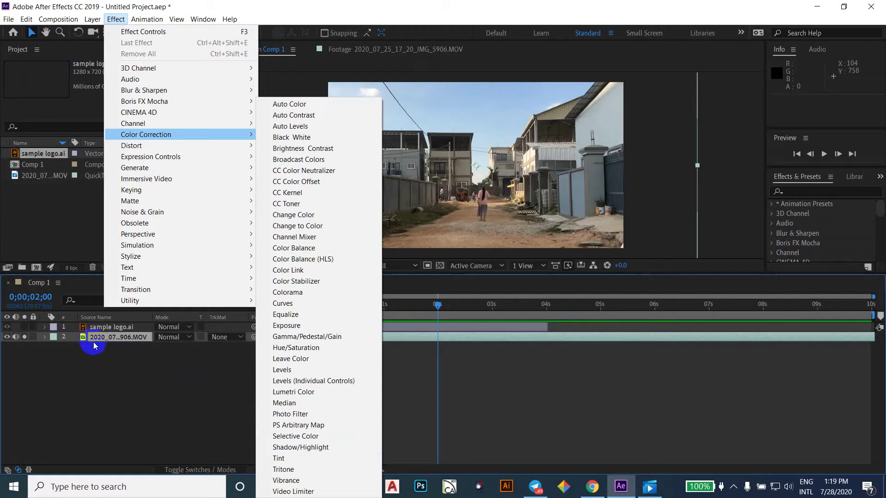
click(129, 391)
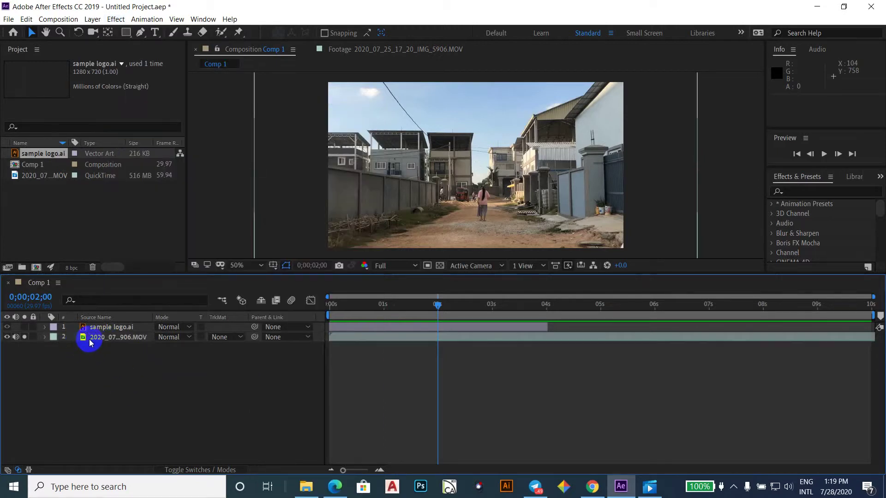
click(90, 338)
click(130, 396)
click(63, 326)
click(98, 340)
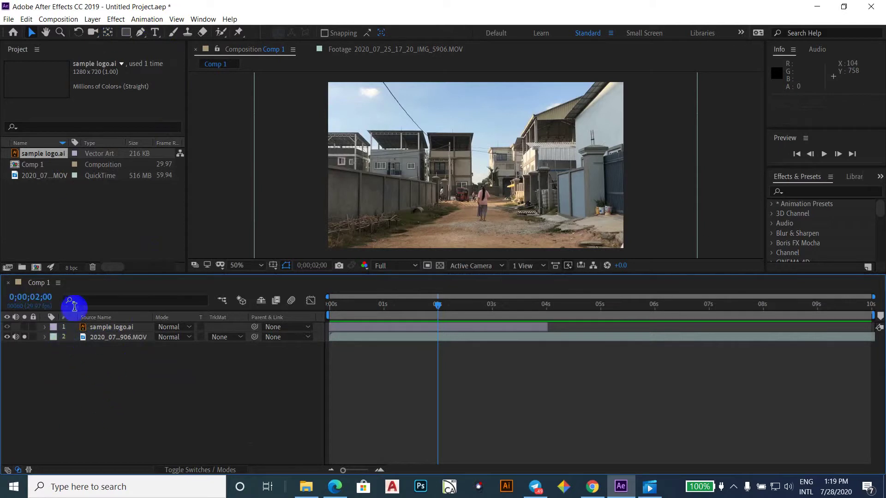
click(221, 388)
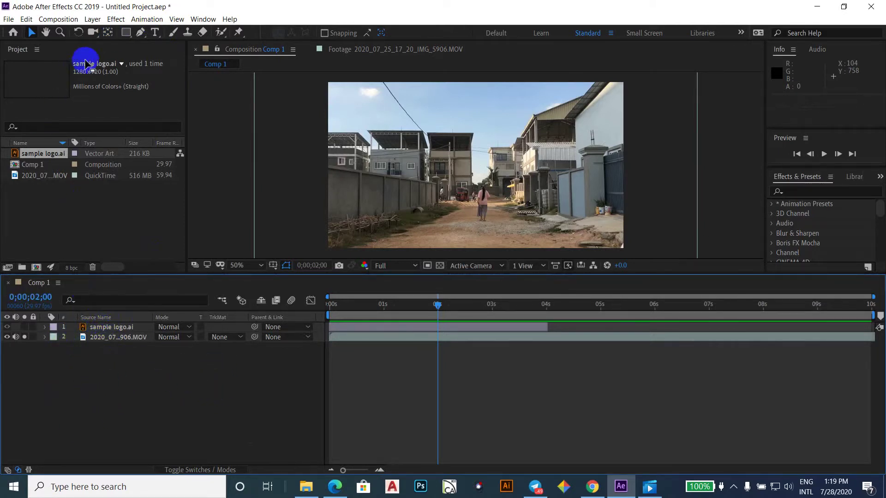
click(116, 19)
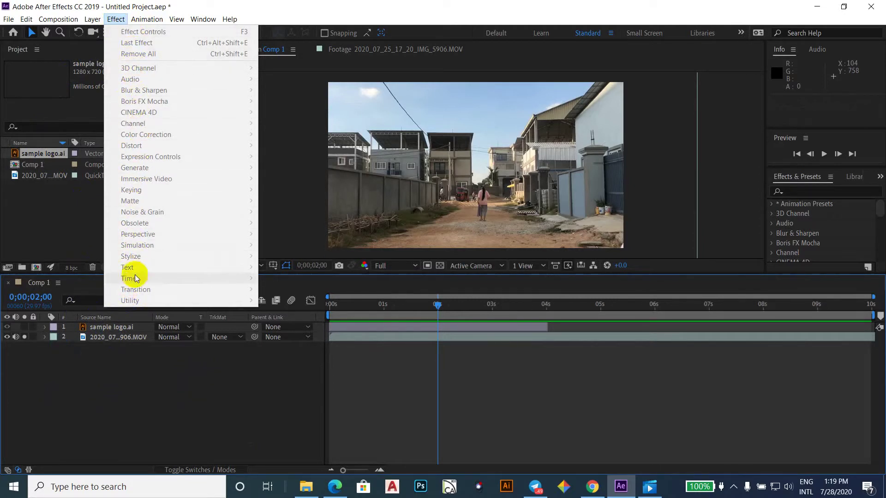
click(134, 407)
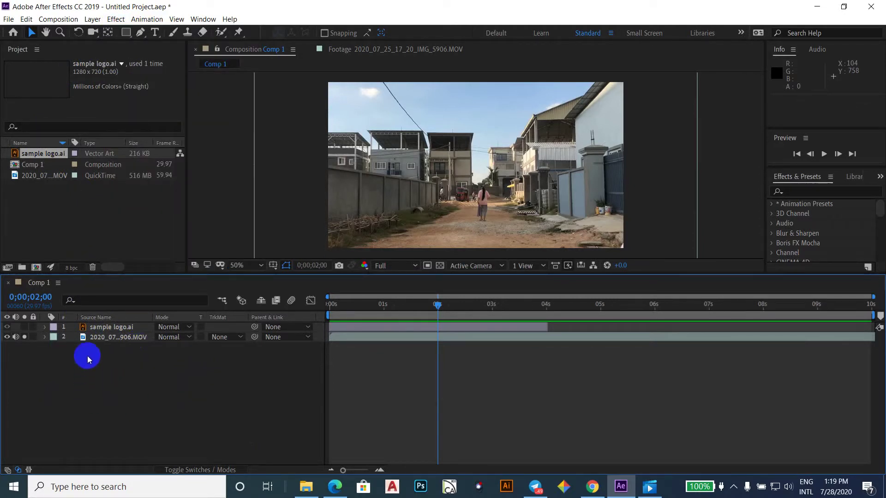
Step: Select the street footage layer and look through the Effect menu without applying anything
click(99, 338)
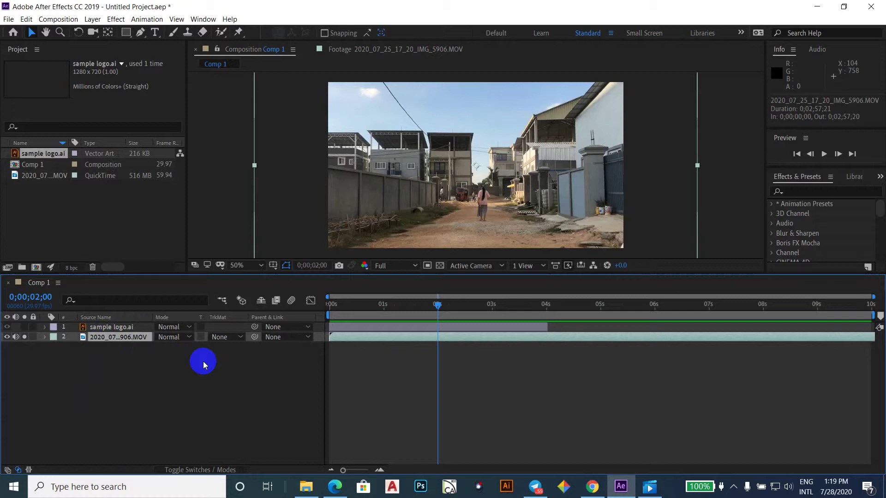
click(113, 22)
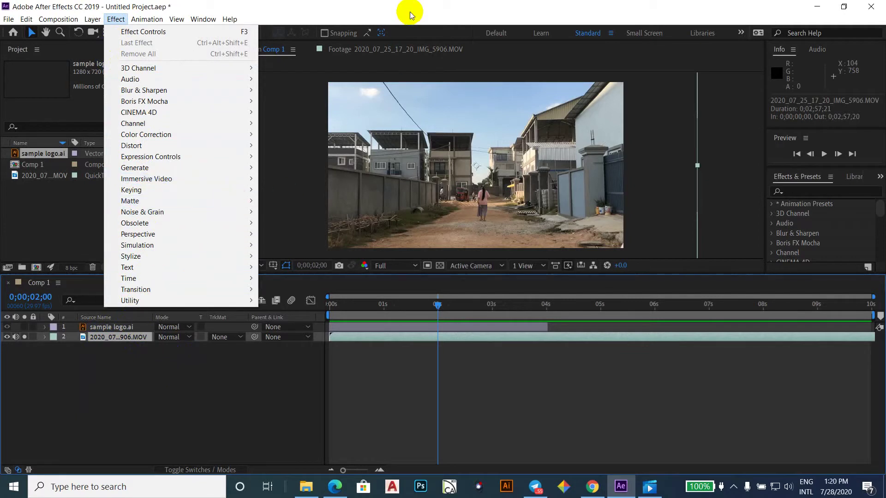
key(Escape)
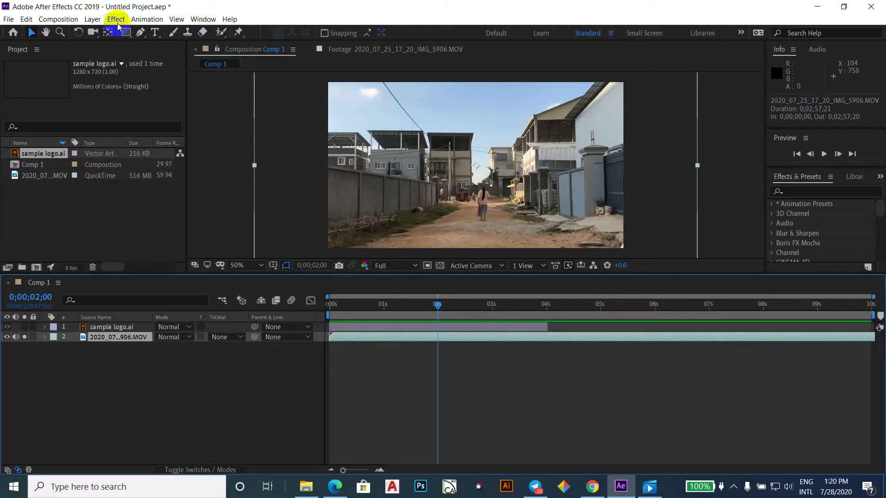
click(122, 331)
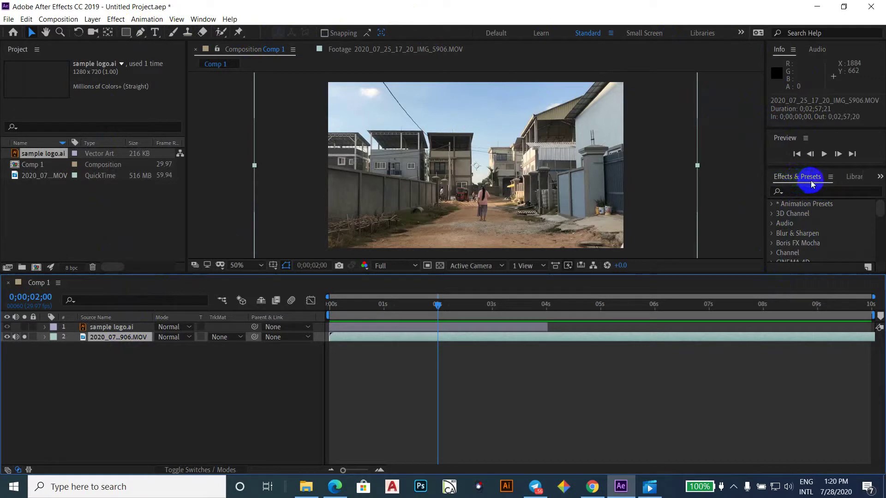
Step: Search Effects & Presets for 'TRIT' and select Tritone in the results
click(787, 192)
click(795, 191)
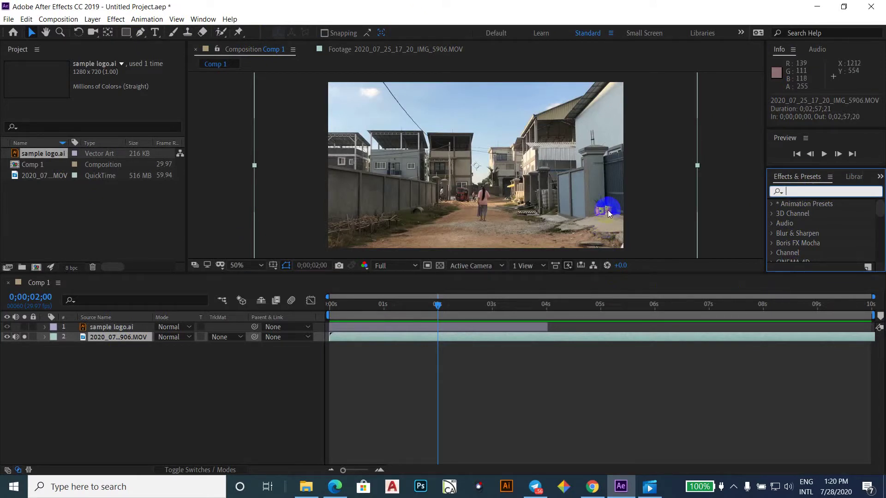
text(T)
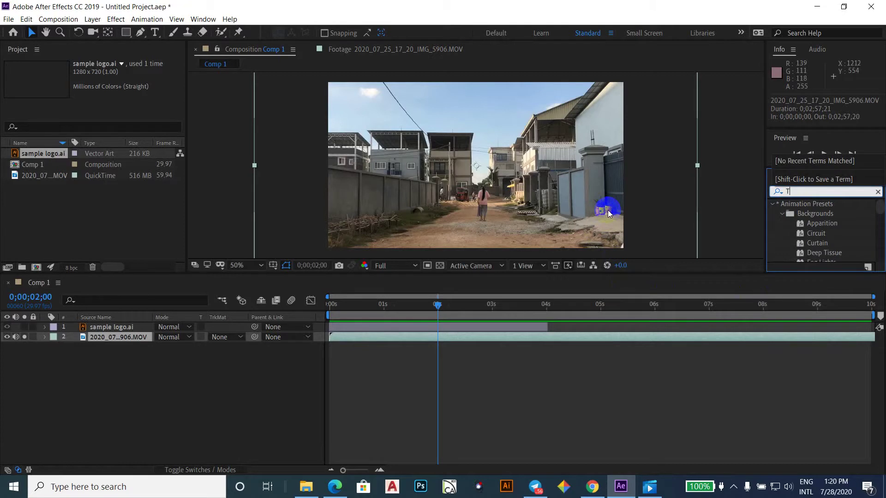
text(RITO)
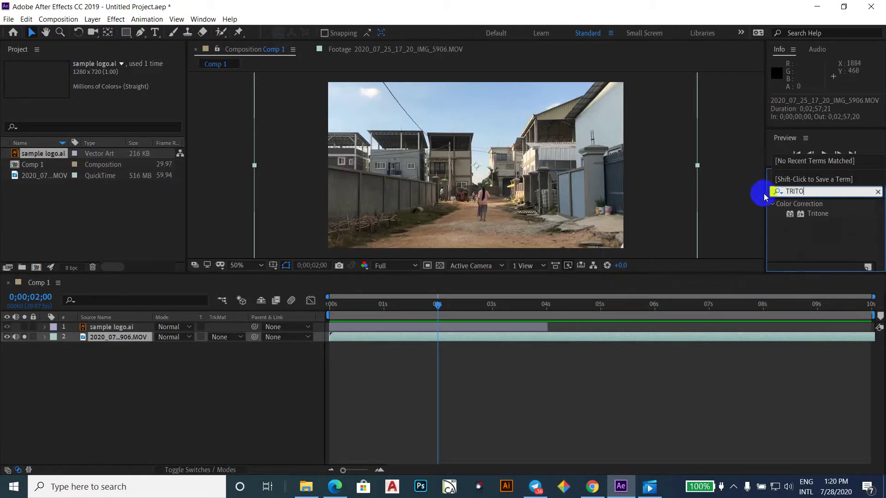
click(814, 221)
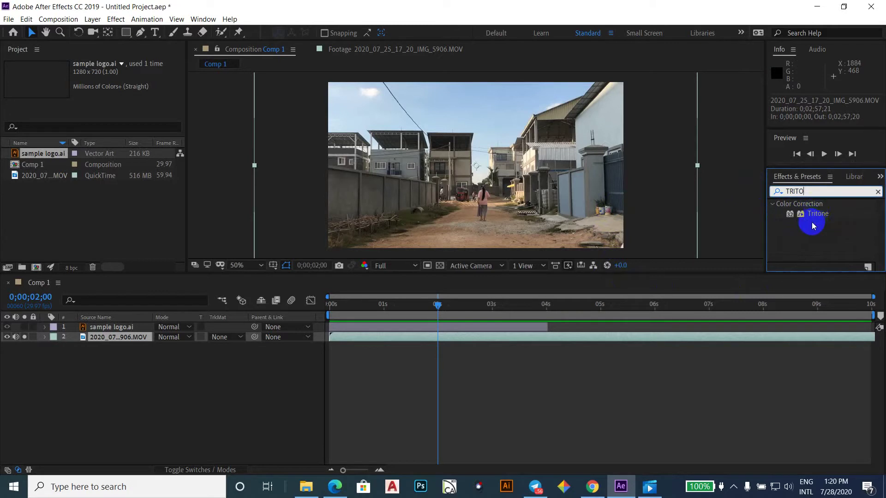
click(811, 213)
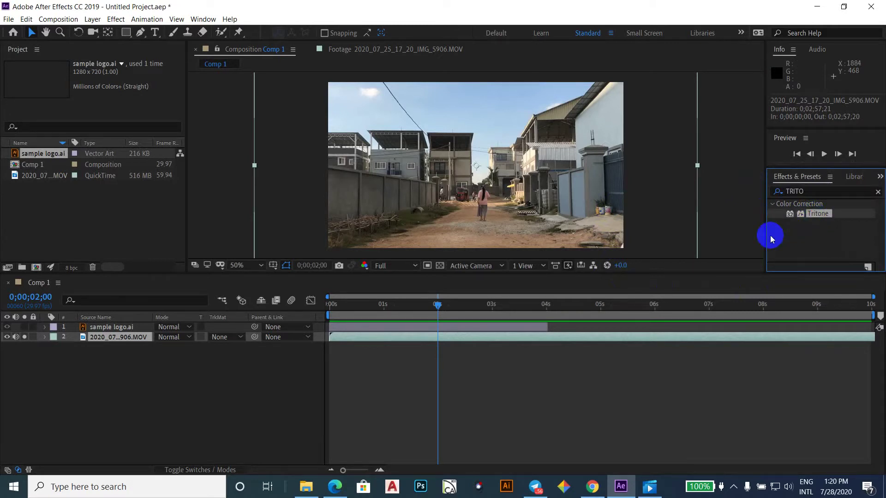
Step: Drag Tritone onto the street footage layer 2 in the timeline
drag(777, 265, 479, 331)
drag(339, 340, 800, 217)
drag(800, 217, 467, 159)
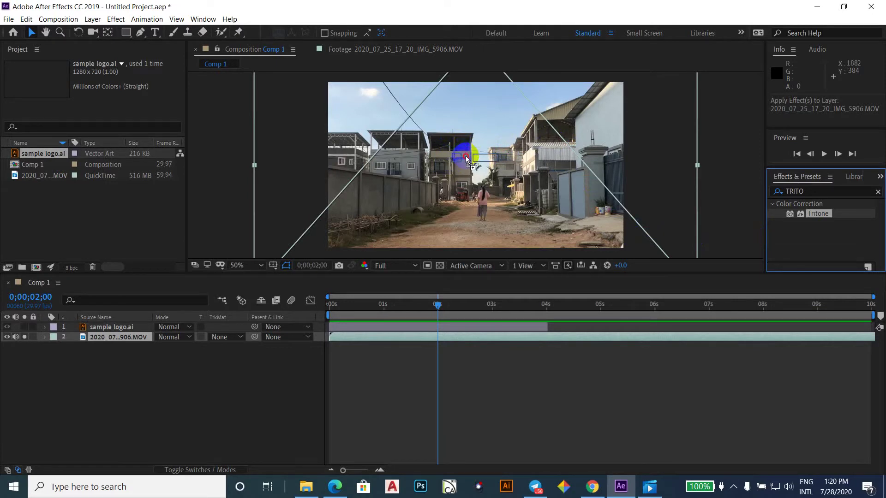
drag(466, 169, 477, 183)
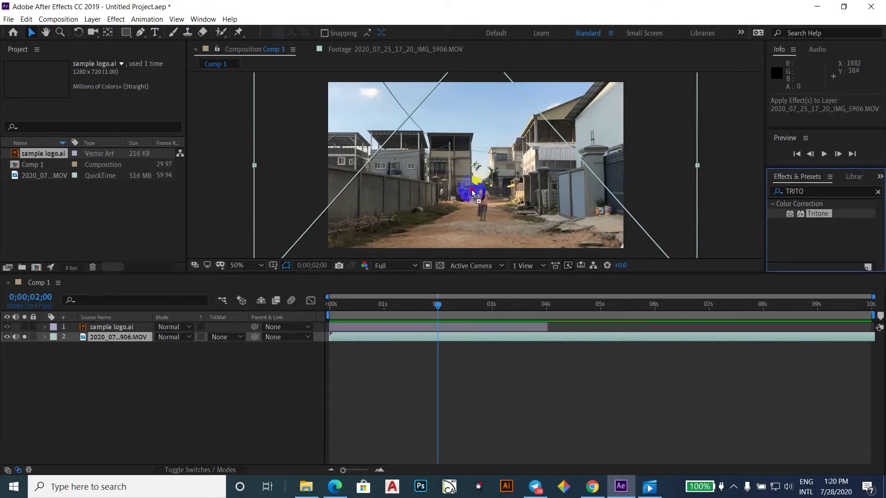
drag(428, 233, 126, 338)
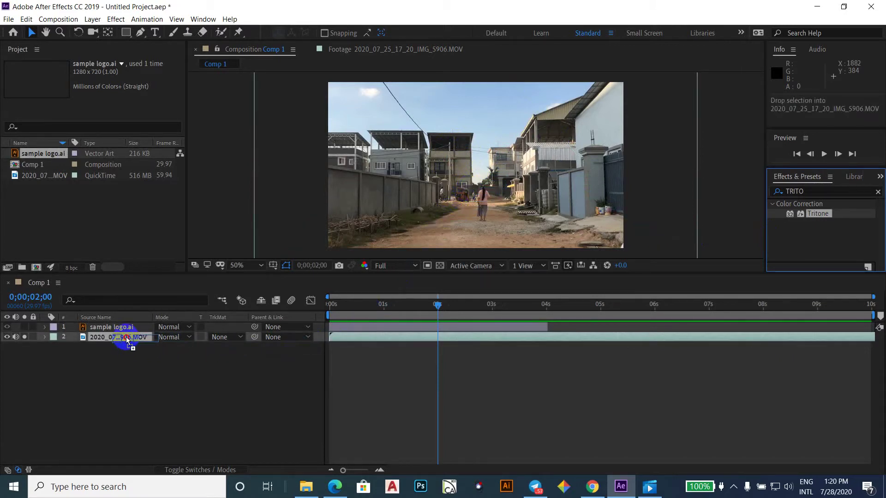
drag(127, 340, 117, 339)
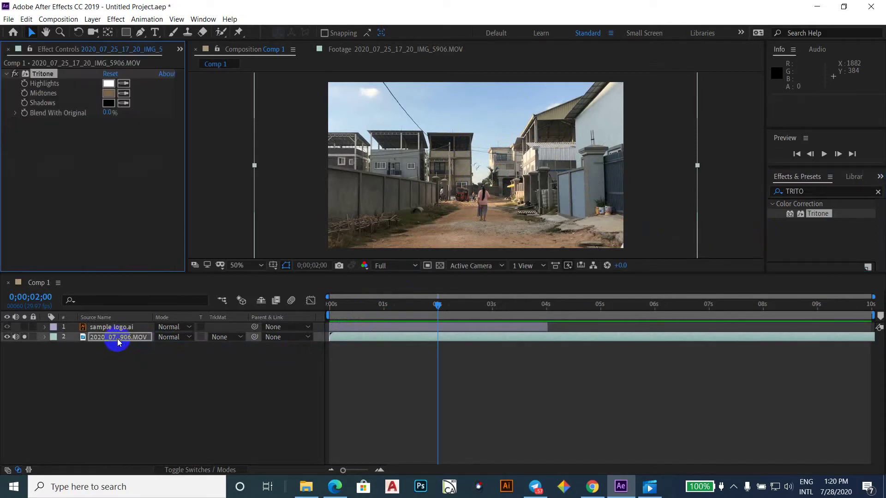
Step: Refresh the viewer and play the sepia-tinted footage from 0;00;01;14
key(Caps_Lock)
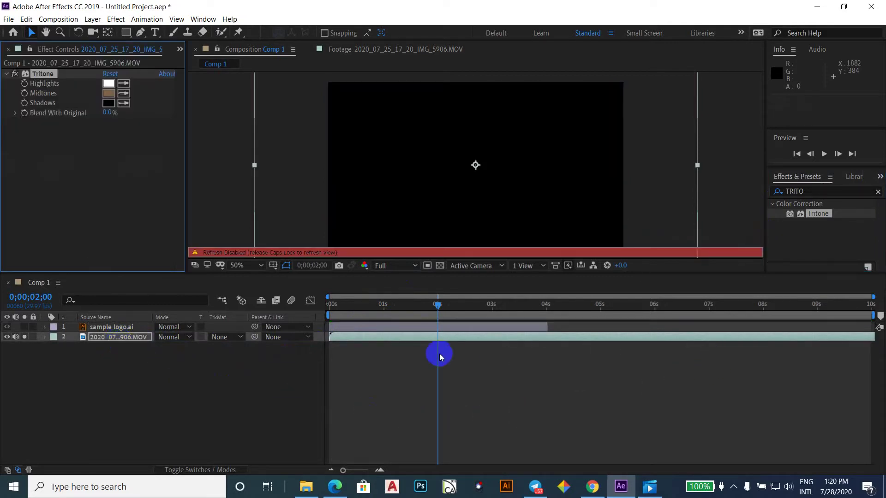
key(Caps_Lock)
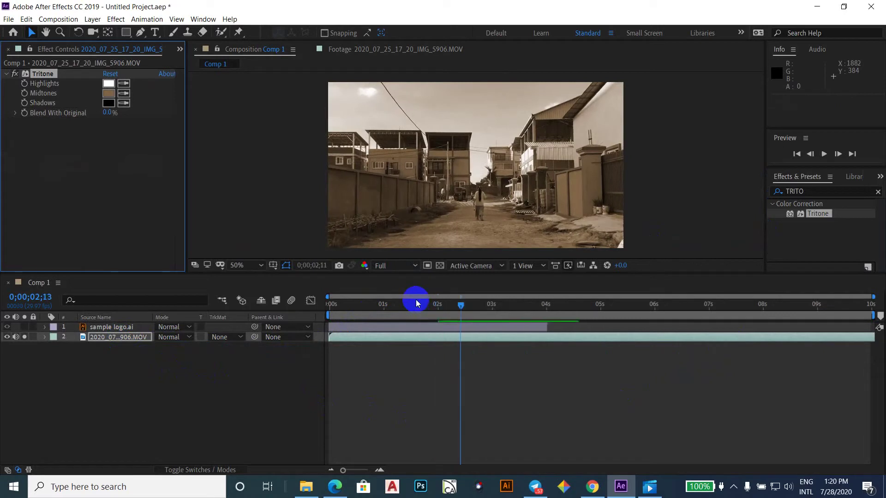
click(410, 304)
key(Caps_Lock)
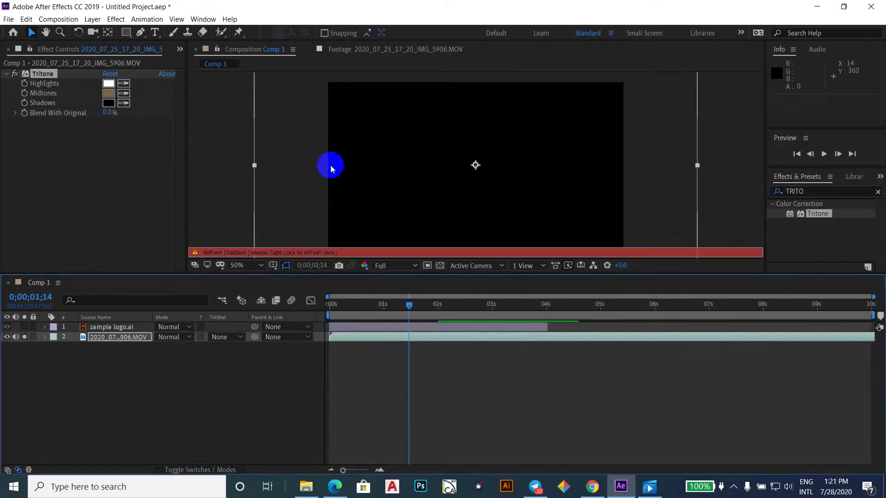
key(space)
key(Caps_Lock)
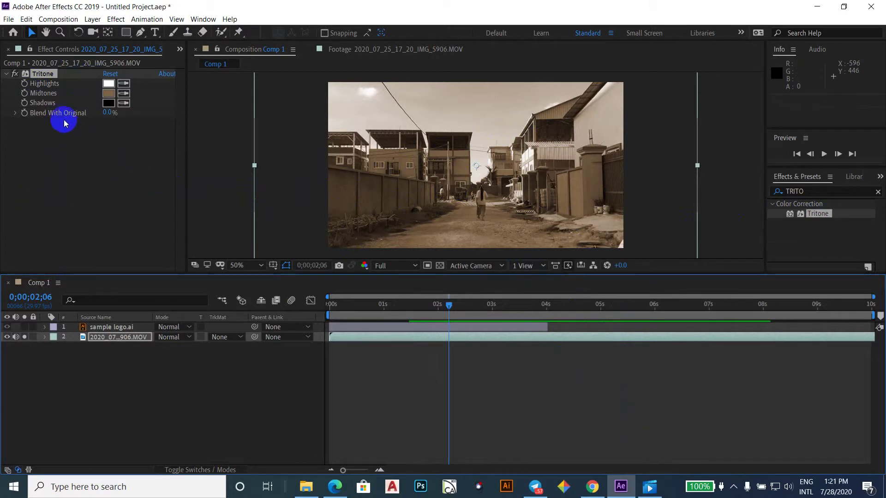
click(180, 49)
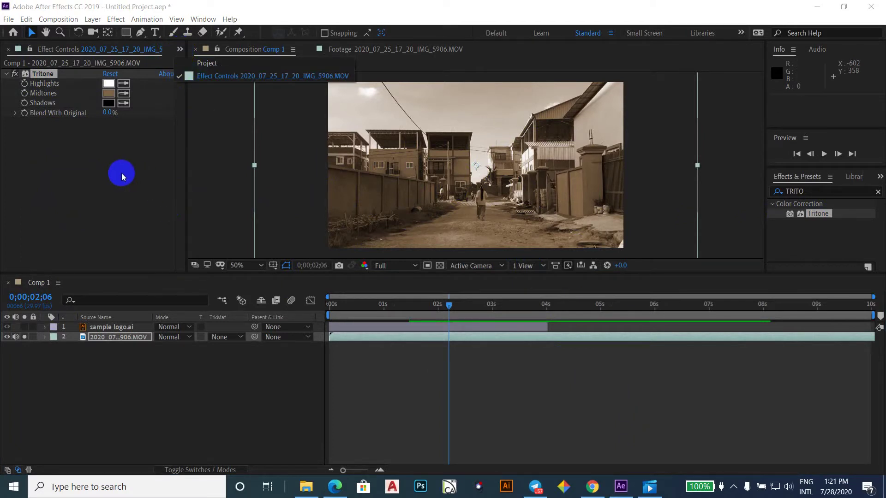
click(180, 49)
click(180, 49)
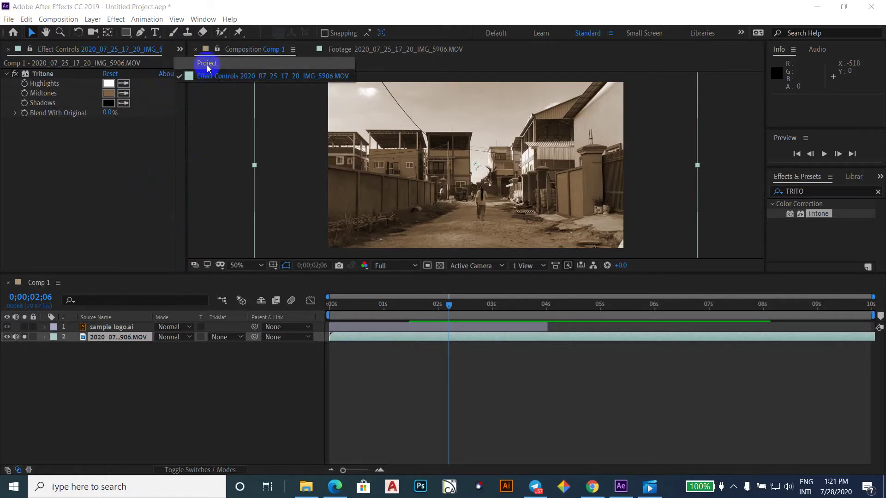
click(180, 51)
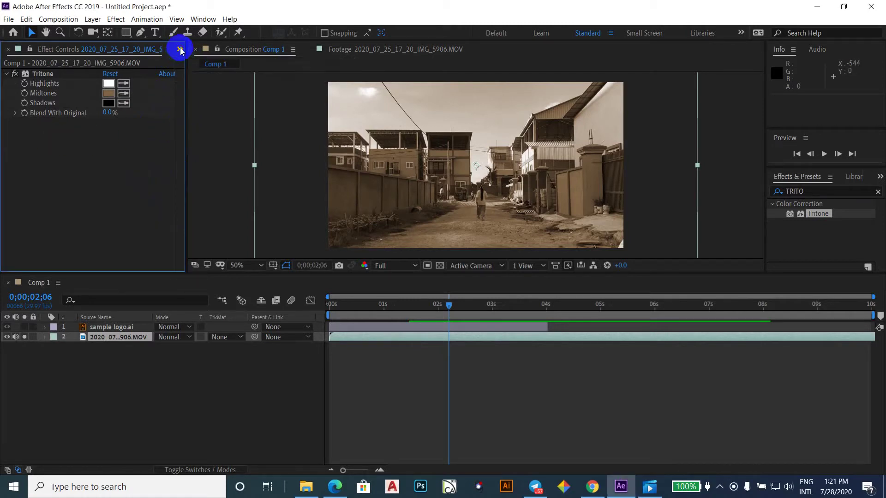
click(178, 49)
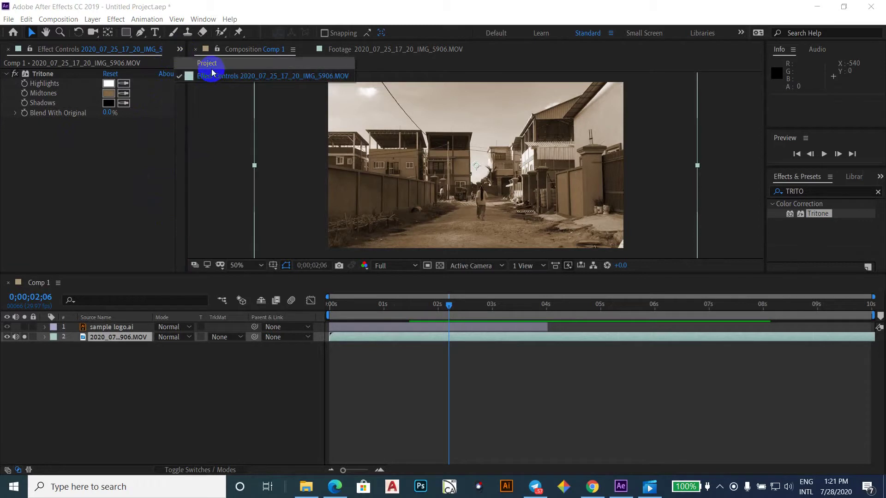
click(206, 64)
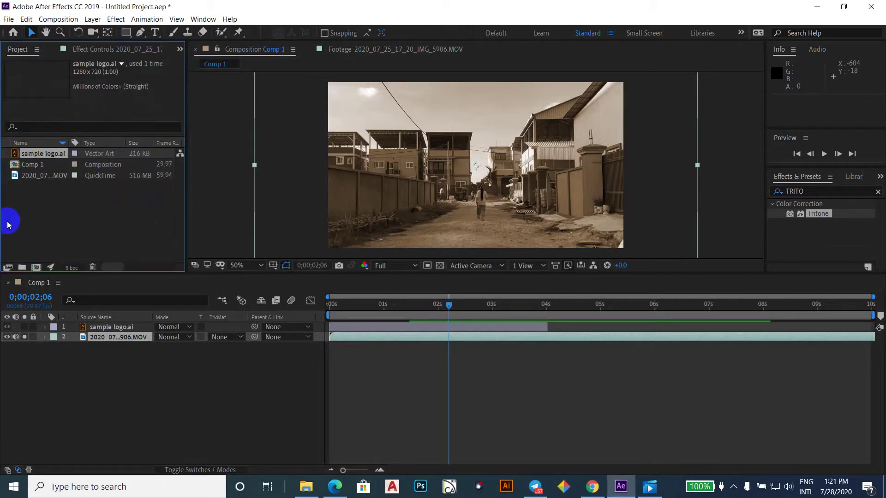
click(75, 154)
key(ctrl+z)
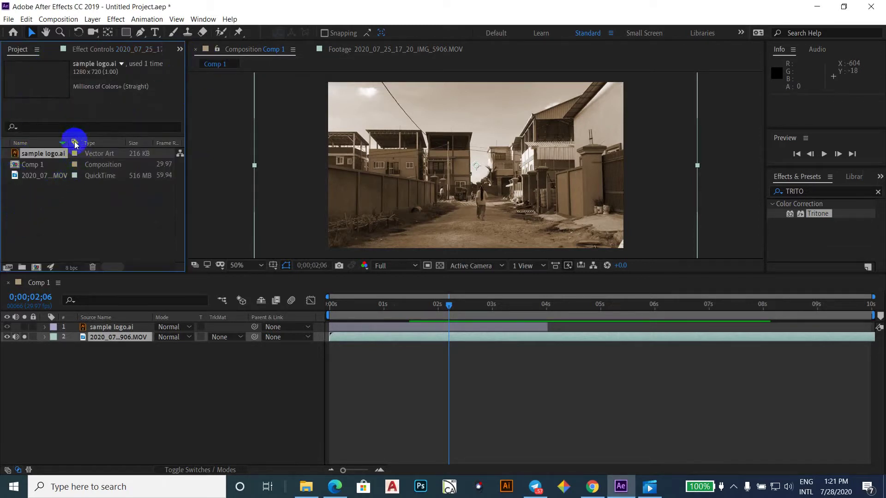
click(110, 51)
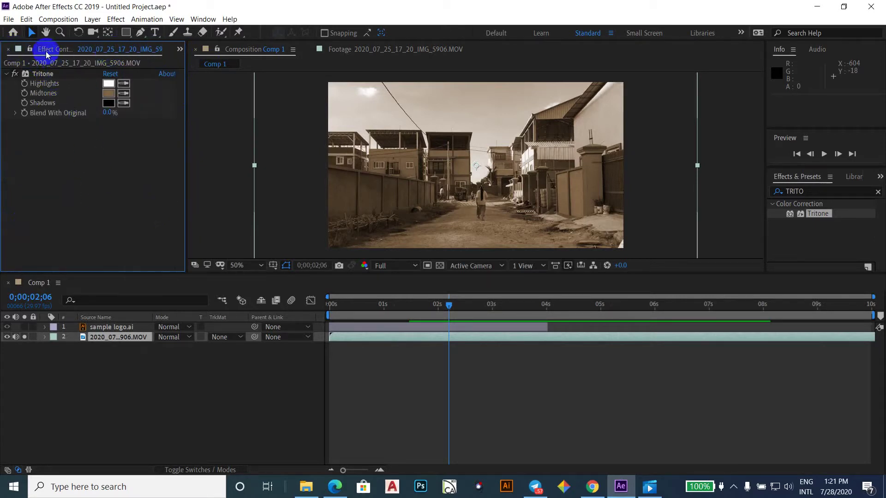
click(180, 52)
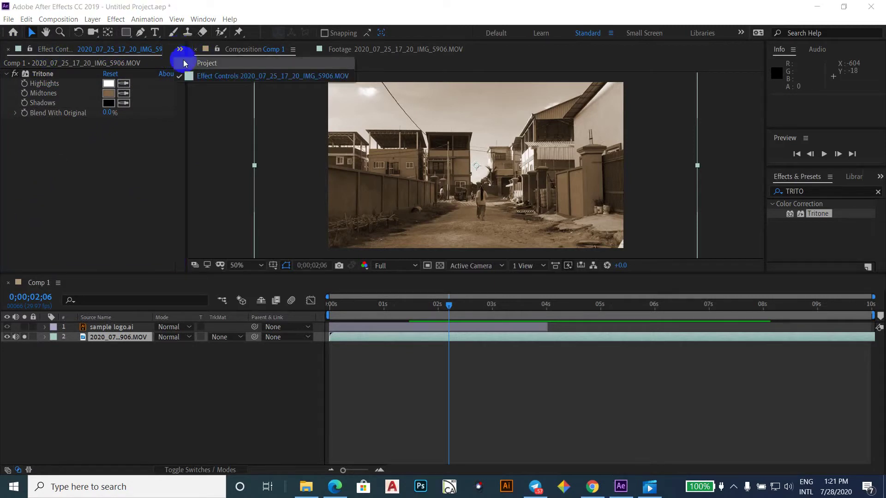
click(206, 63)
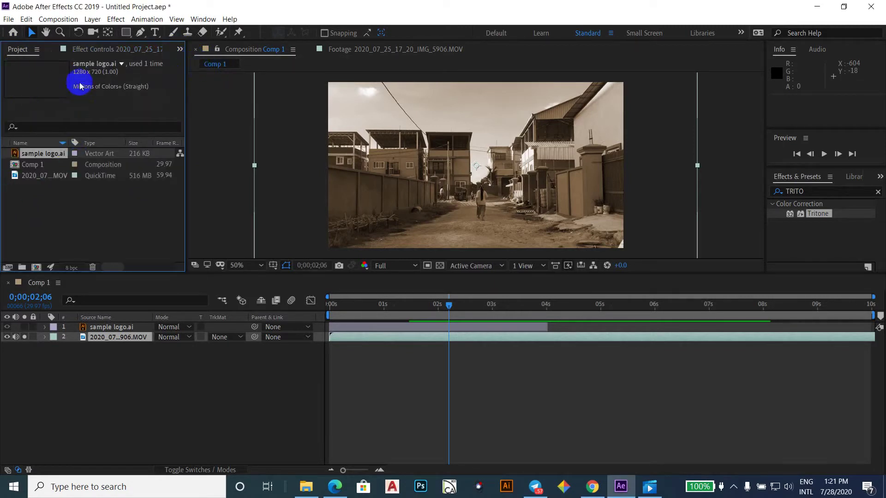
click(123, 50)
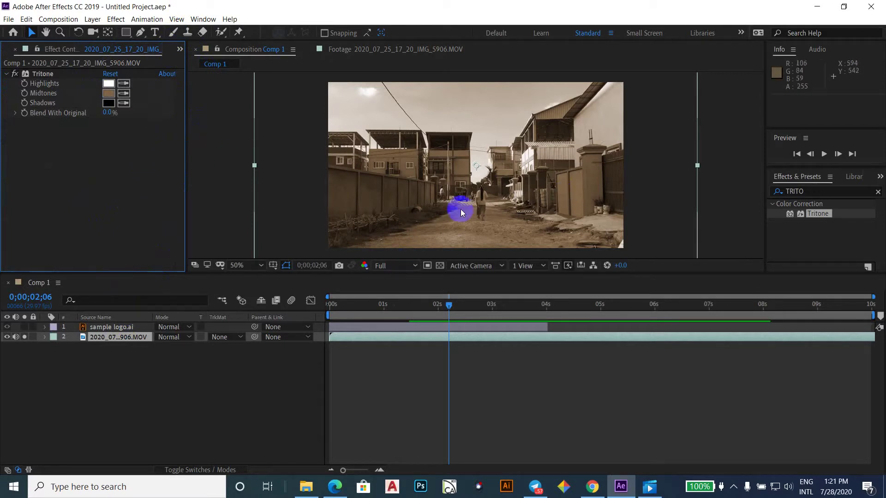
click(516, 164)
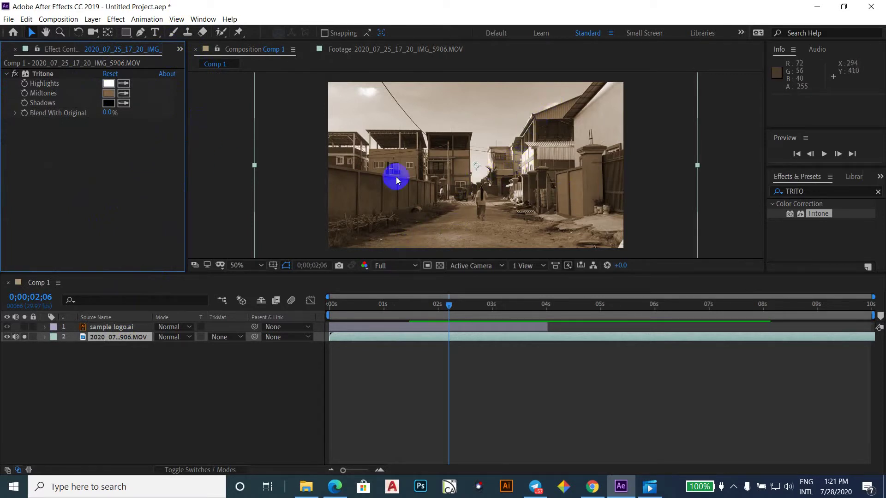
click(123, 104)
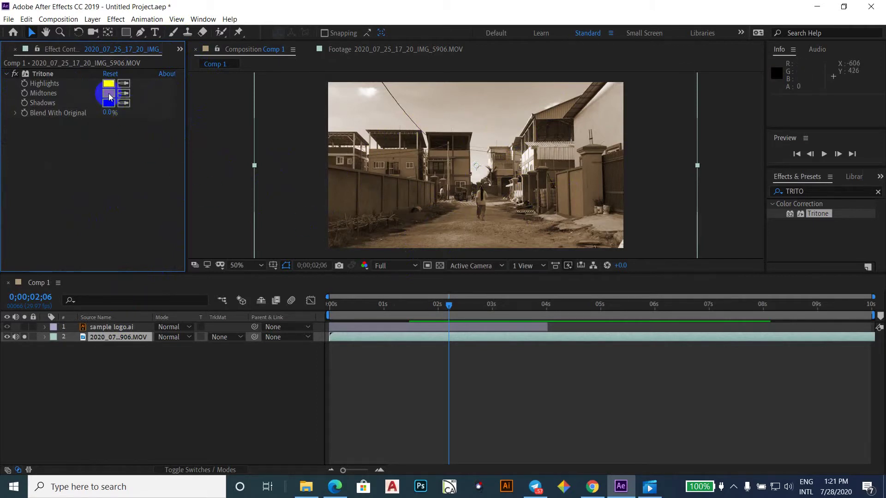
key(ctrl+z)
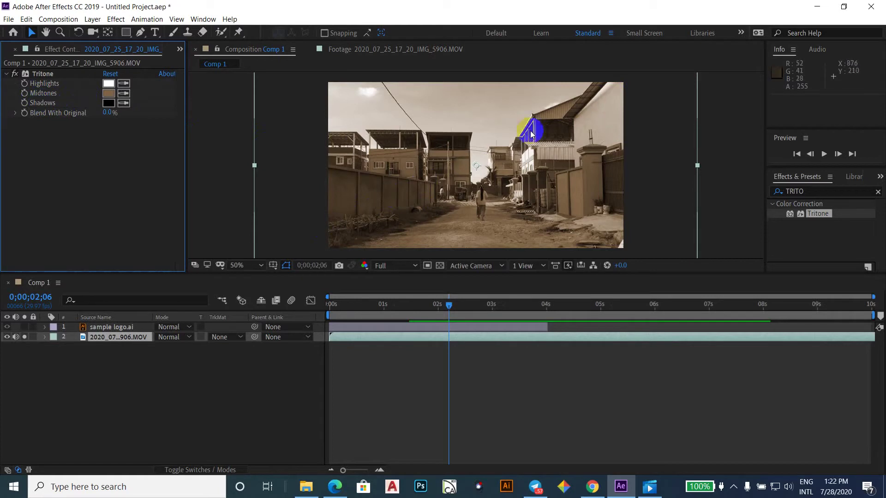
Step: Set Tritone's Midtones to a bright orange and preview the footage
click(109, 93)
click(433, 175)
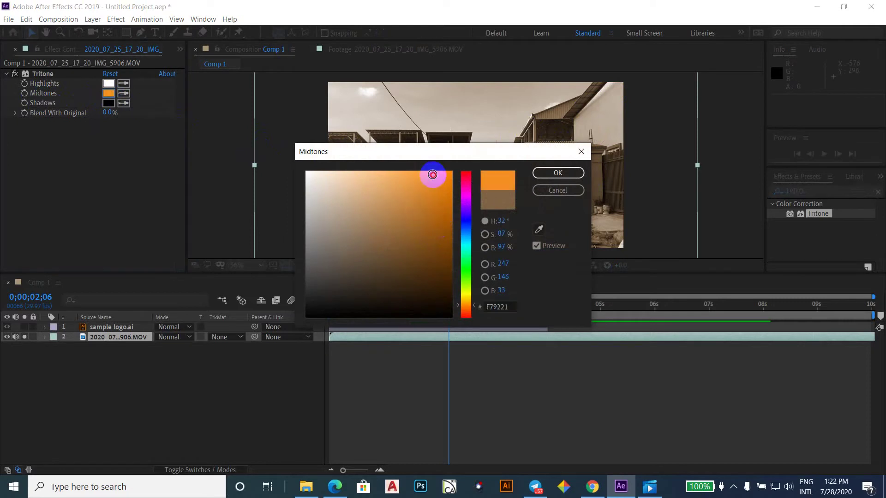
click(556, 174)
key(Caps_Lock)
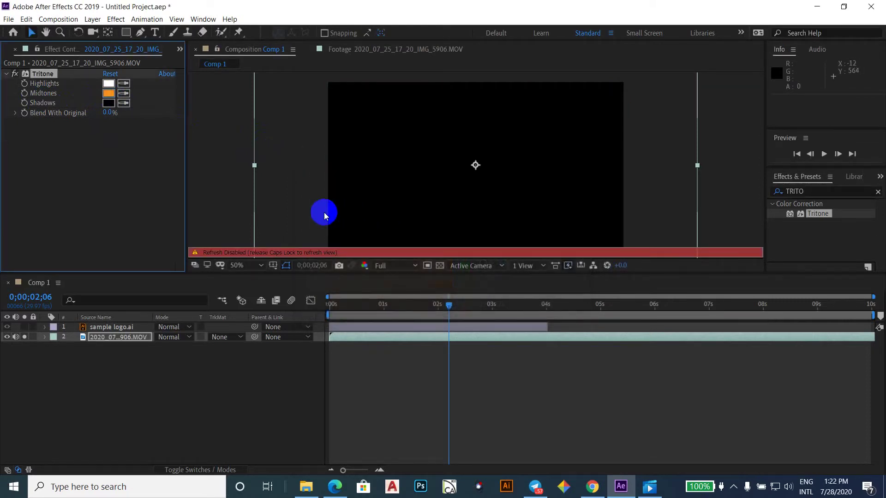
key(Caps_Lock)
key(space)
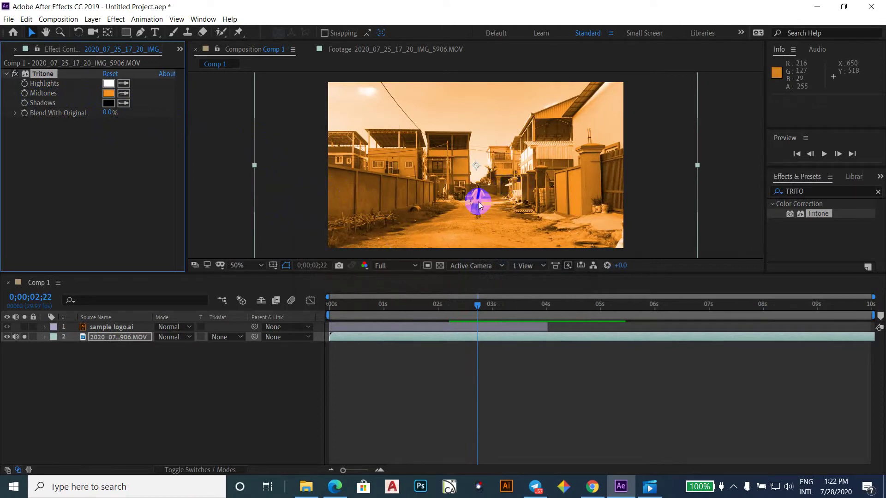
Step: Change the Midtones to a muted brown (836C52) and preview from near the start
click(108, 93)
drag(411, 208, 363, 239)
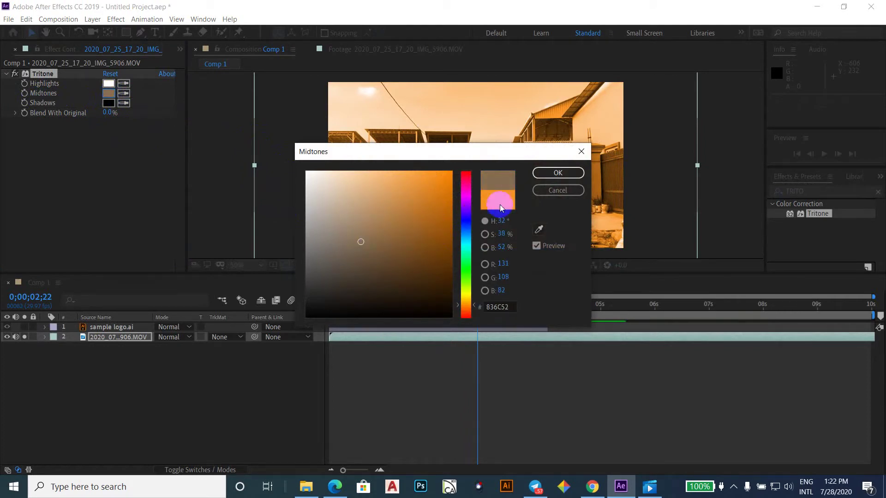
click(557, 173)
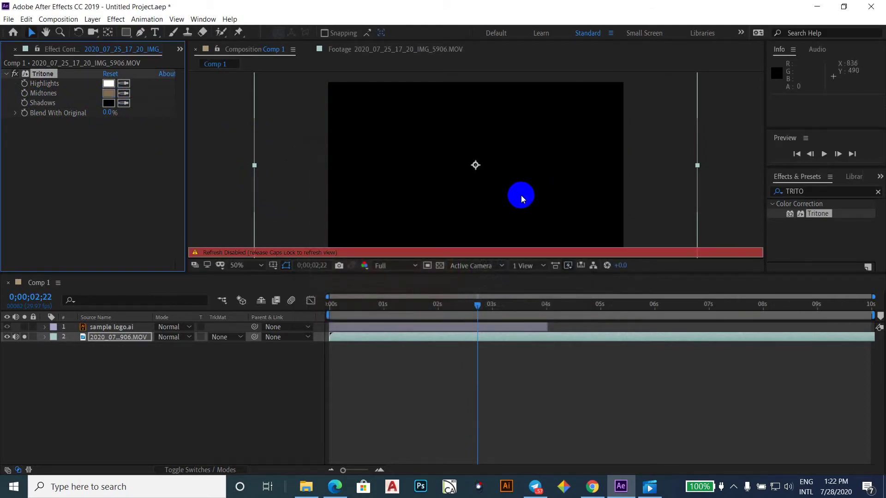
key(Caps_Lock)
key(space)
click(378, 306)
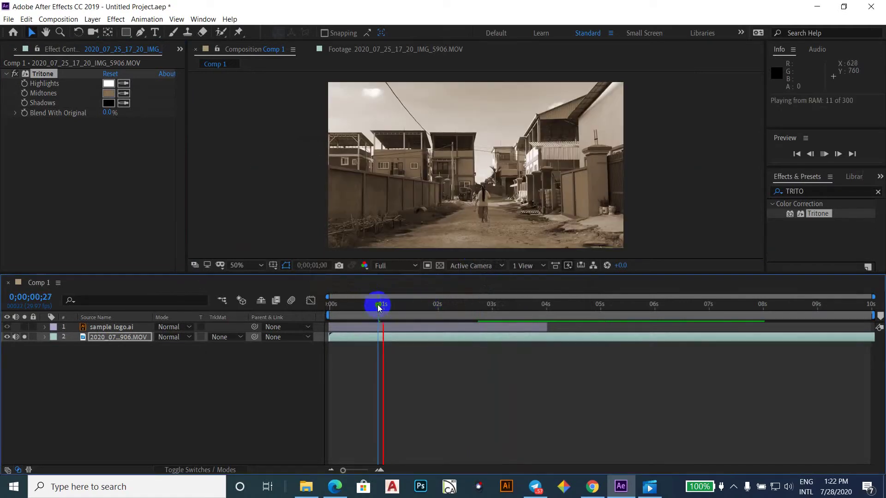
click(518, 159)
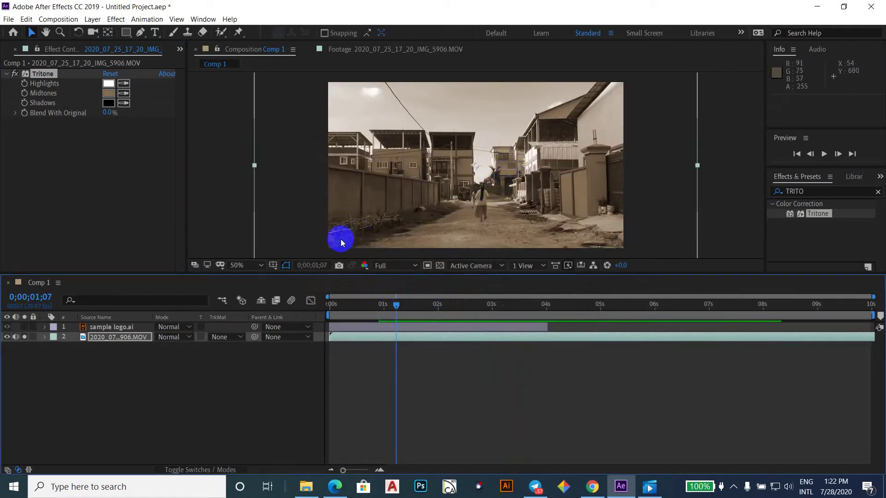
Step: Change Tritone's Midtones to a saturated purple and preview the result
click(109, 93)
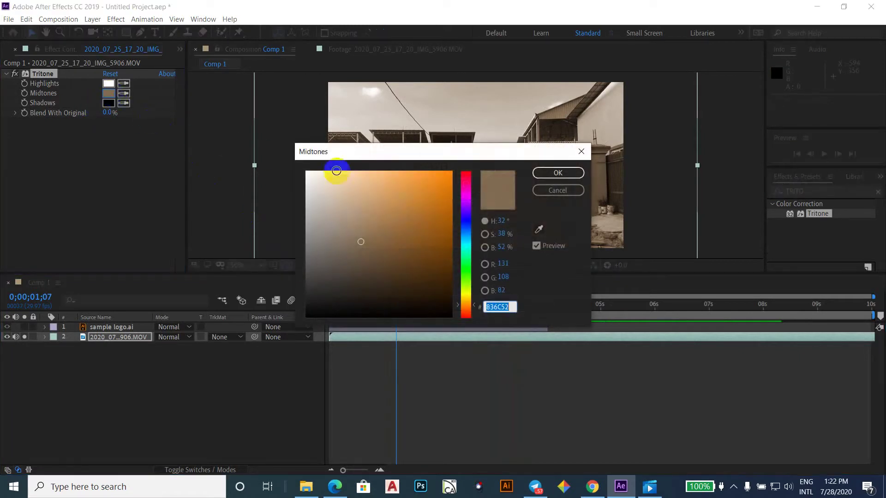
drag(469, 243, 467, 203)
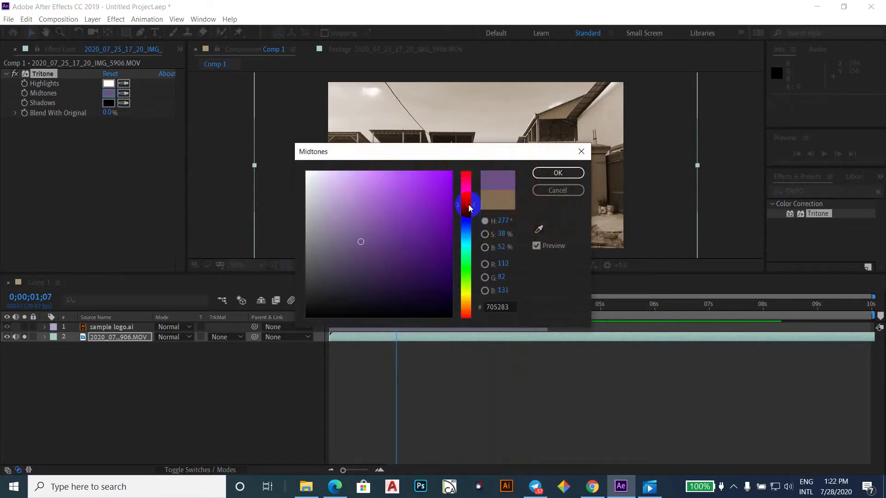
click(444, 197)
click(558, 172)
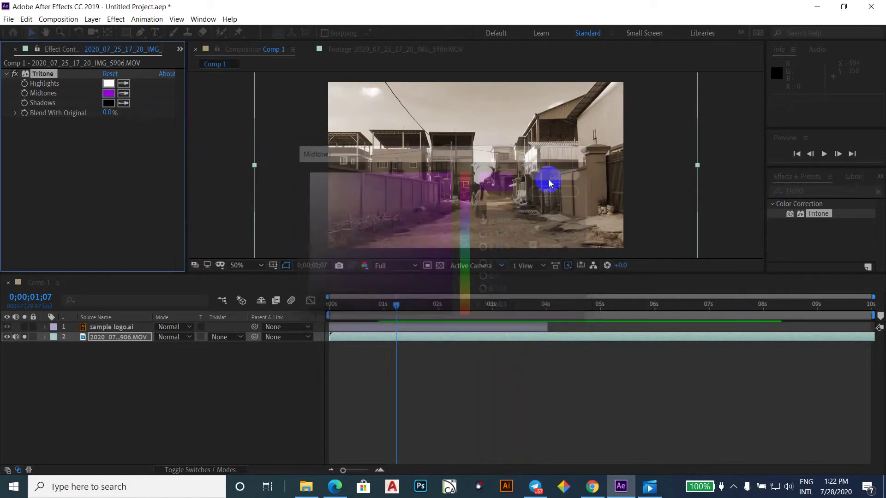
key(Caps_Lock)
key(space)
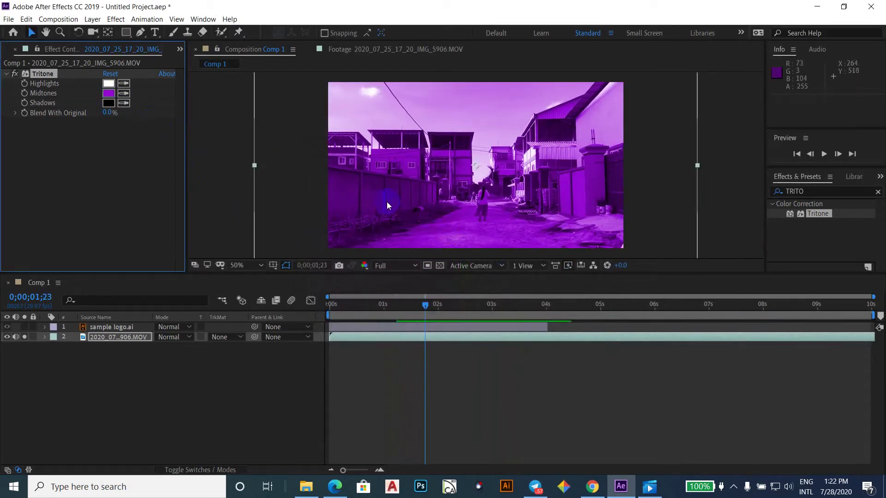
Step: Lighten the Midtones to a pale lavender and preview, stopping at 0;00;02;19
click(108, 94)
drag(337, 201, 332, 172)
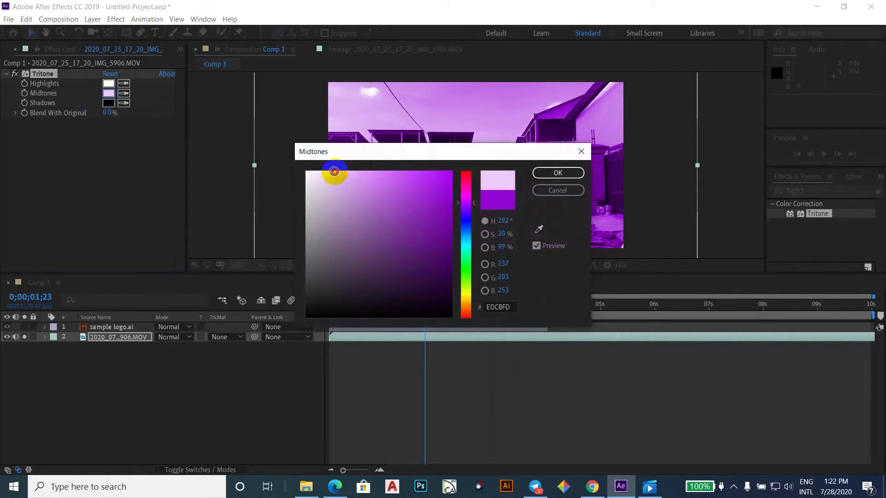
click(557, 173)
key(space)
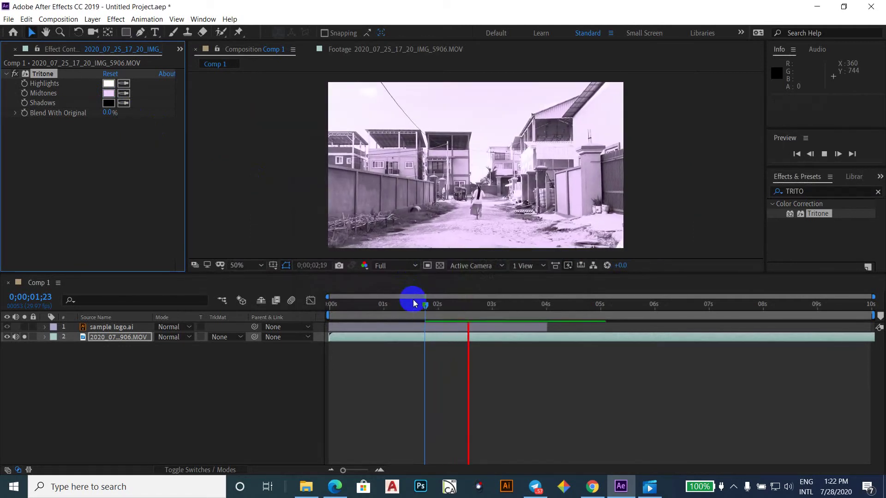
drag(413, 303, 471, 305)
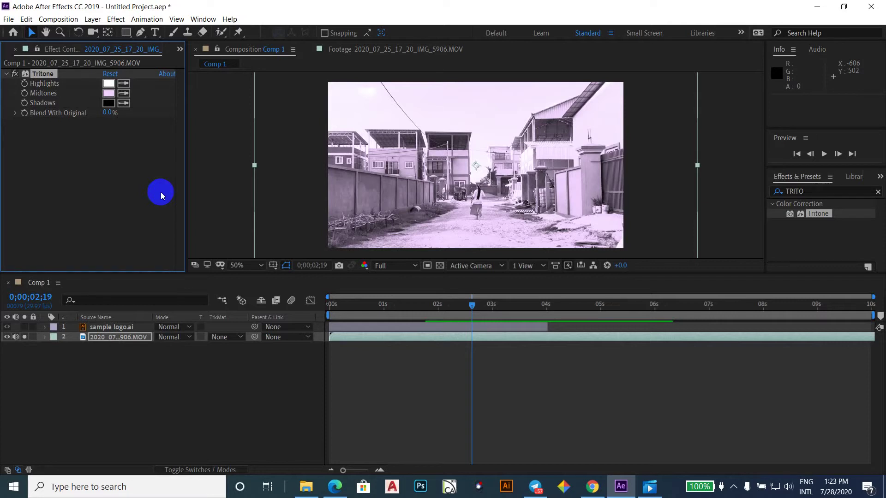
Step: Clear the old TRITO effect search and reselect the street footage layer
click(814, 192)
key(BackSpace)
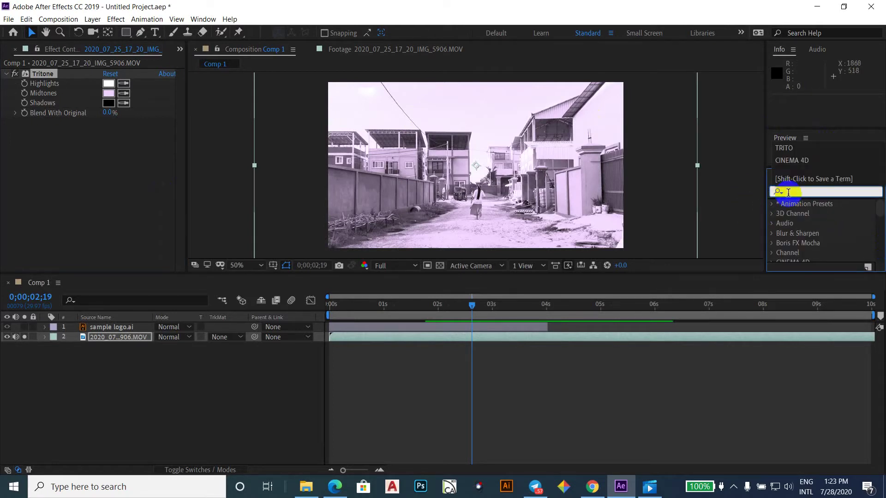
click(116, 20)
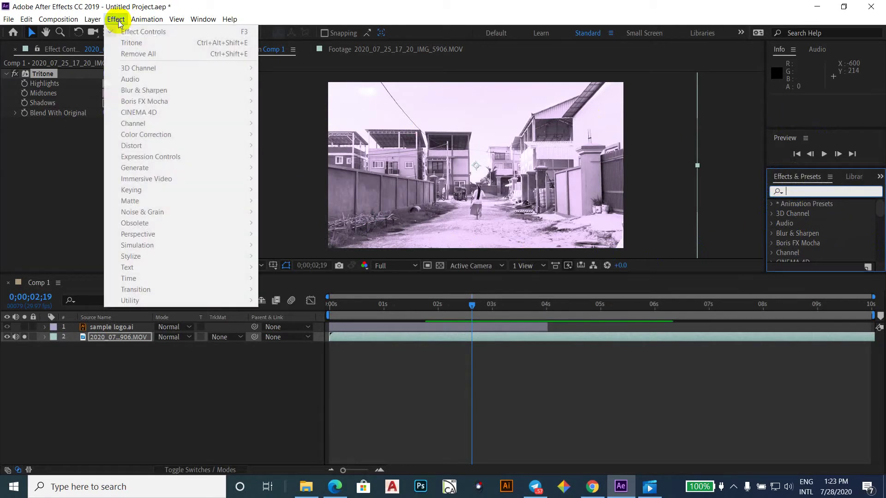
click(118, 426)
click(87, 337)
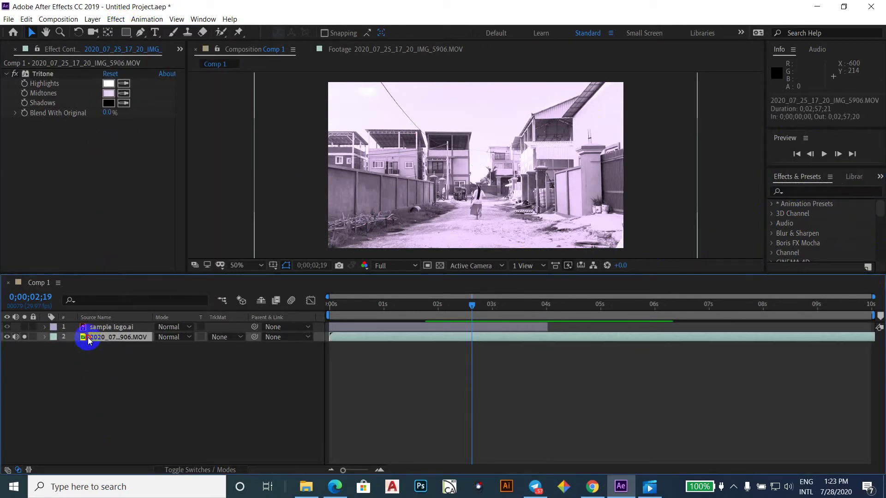
Step: Browse the Effect menu's category submenus for a glow effect, then close it unused
click(116, 19)
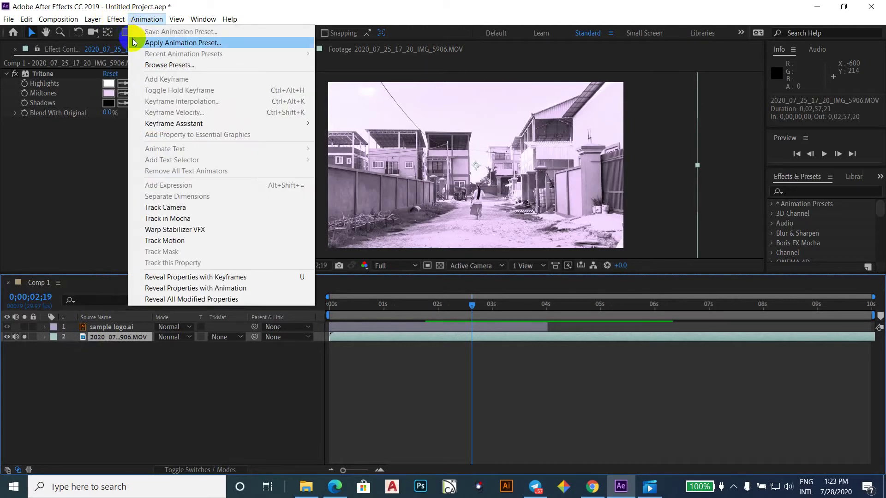
mouse_move(98, 20)
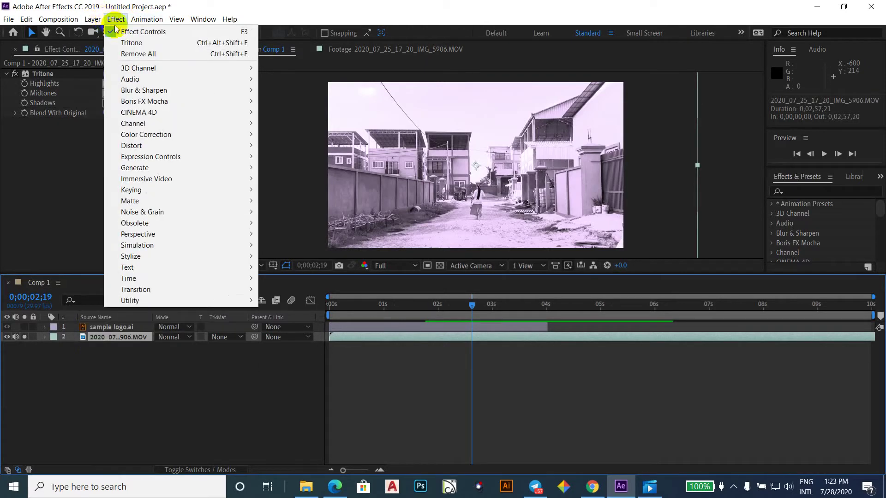
mouse_move(130, 70)
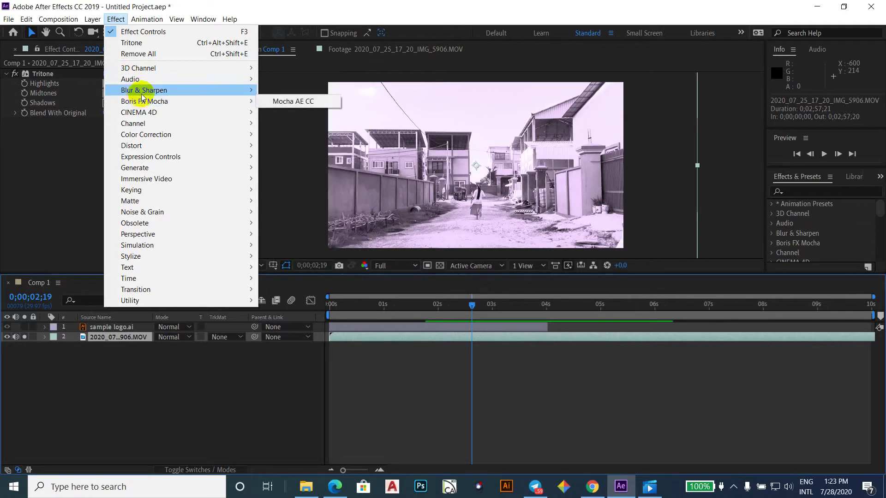
mouse_move(142, 129)
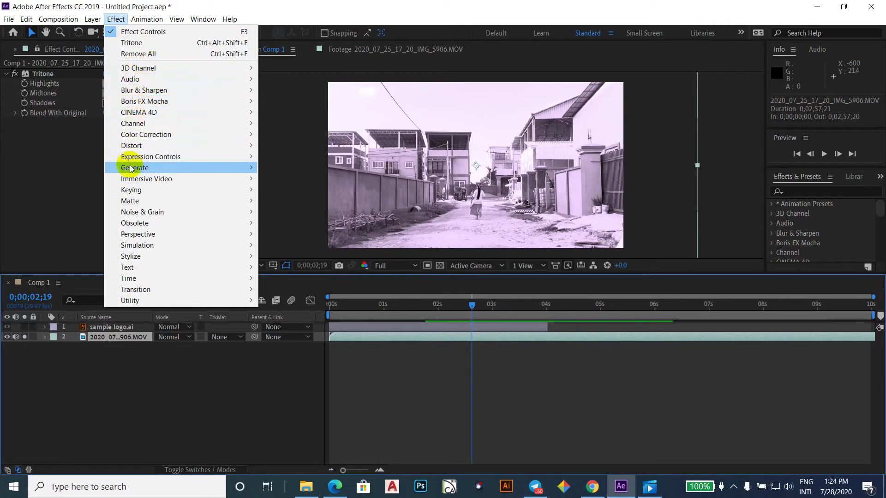
mouse_move(145, 190)
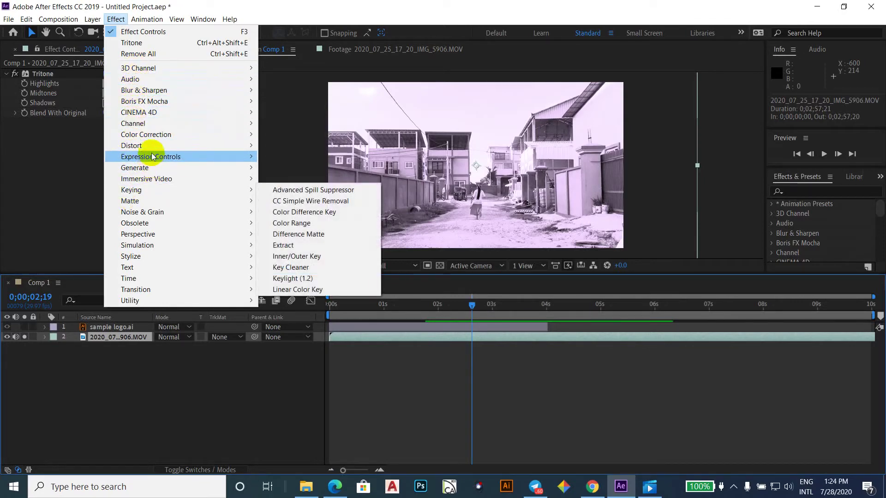
mouse_move(154, 167)
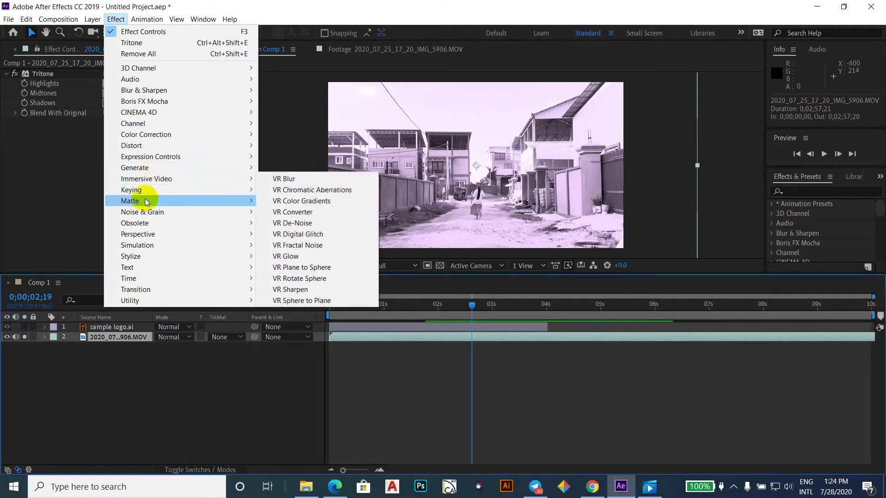
mouse_move(144, 206)
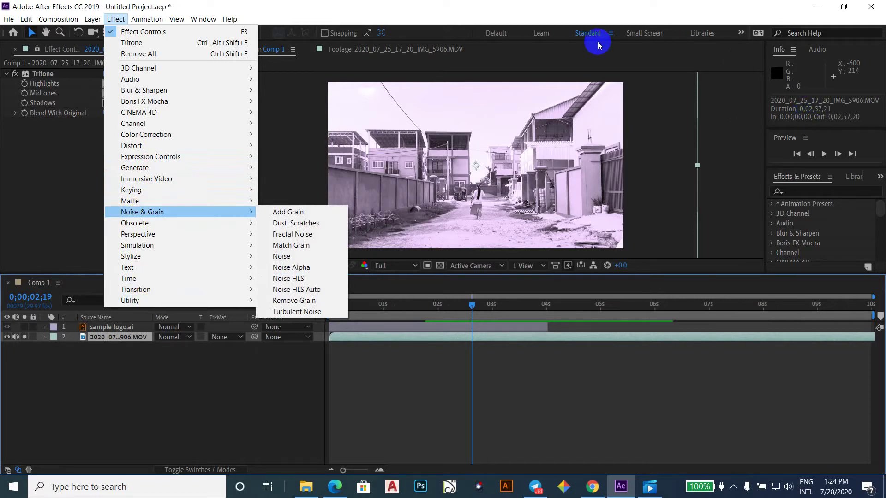
click(410, 18)
Step: Search 'GLOW' and drop Stylize > Glow onto the street footage layer 2
click(799, 192)
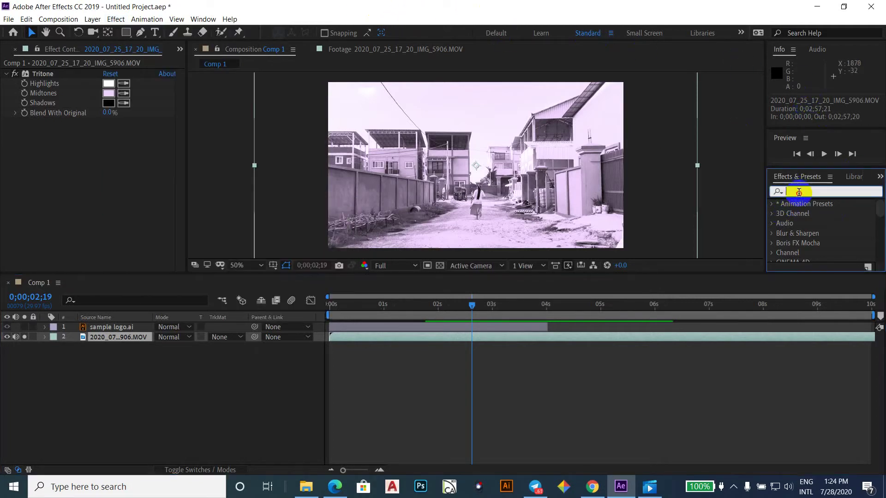
text(GLOW)
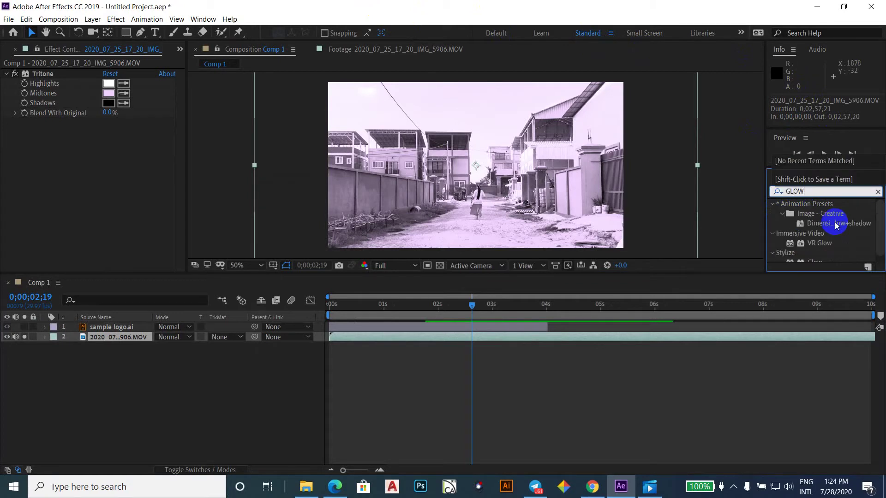
scroll(847, 246, down, 1)
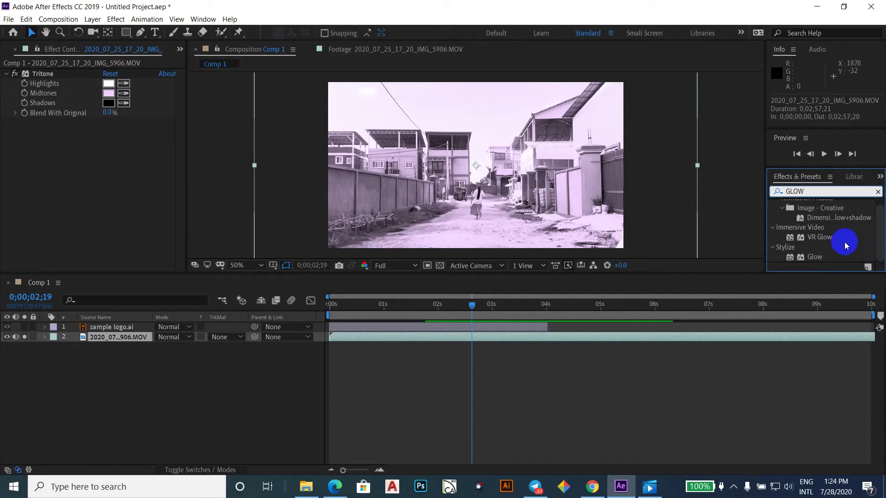
mouse_move(802, 258)
mouse_down()
mouse_move(282, 241)
mouse_move(135, 338)
mouse_up()
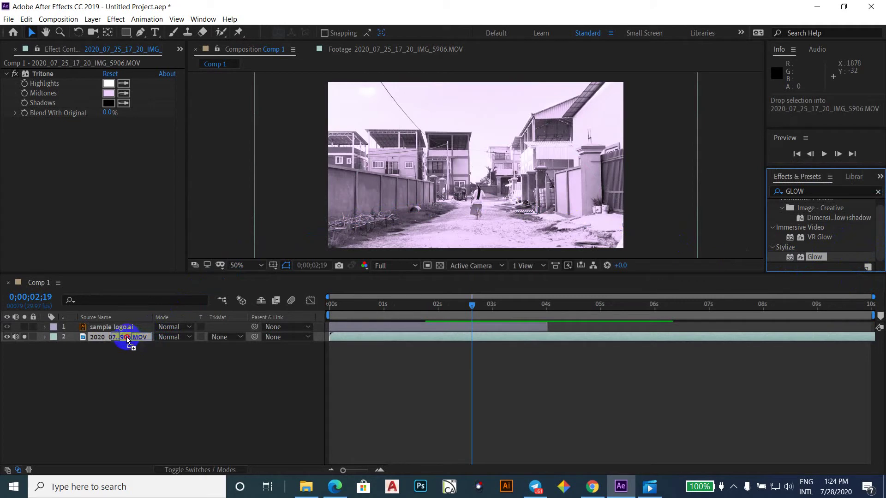
drag(127, 336, 126, 337)
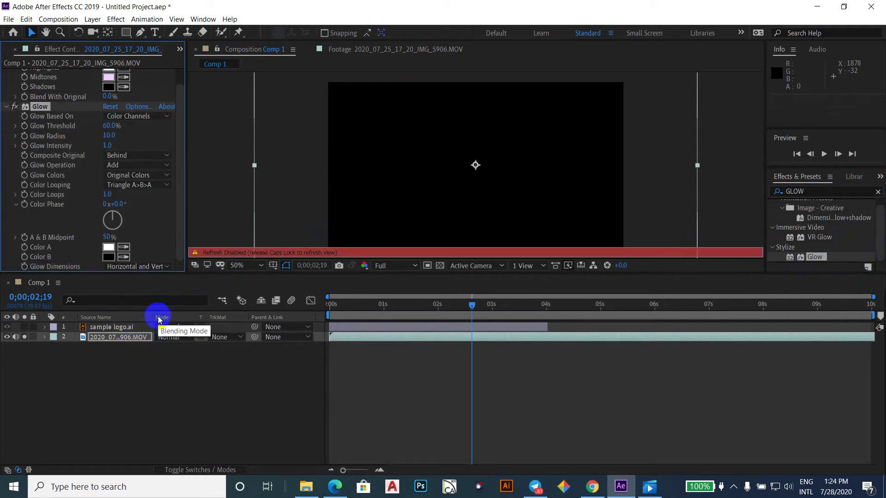
Step: Preview the glowing street footage from about the 1-second mark
key(space)
key(space)
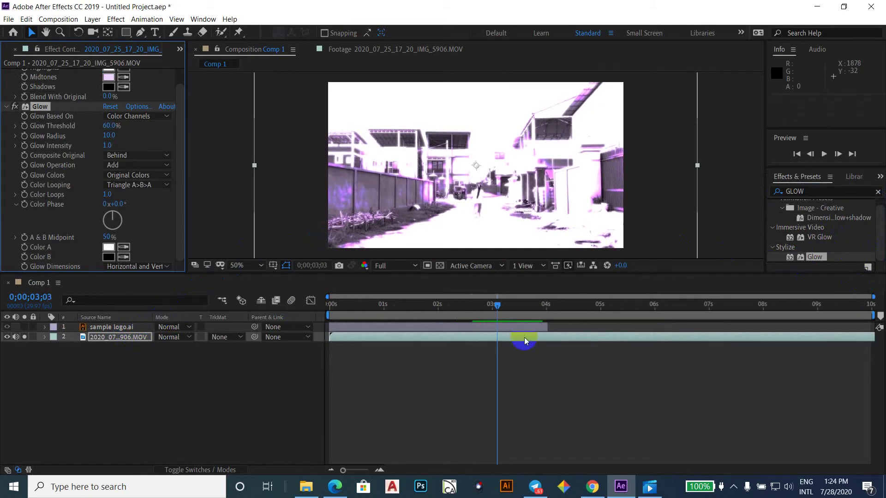
mouse_move(498, 306)
mouse_down()
mouse_move(376, 306)
mouse_move(409, 306)
mouse_up()
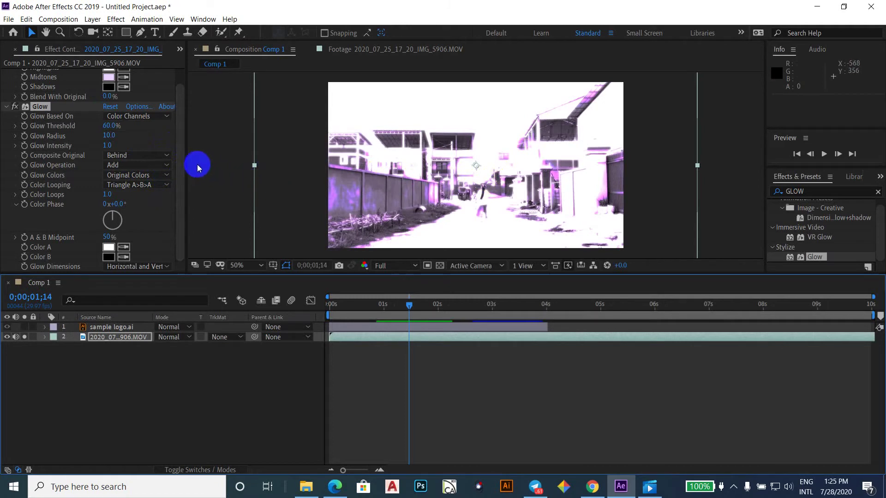
drag(48, 119, 76, 84)
drag(180, 140, 187, 96)
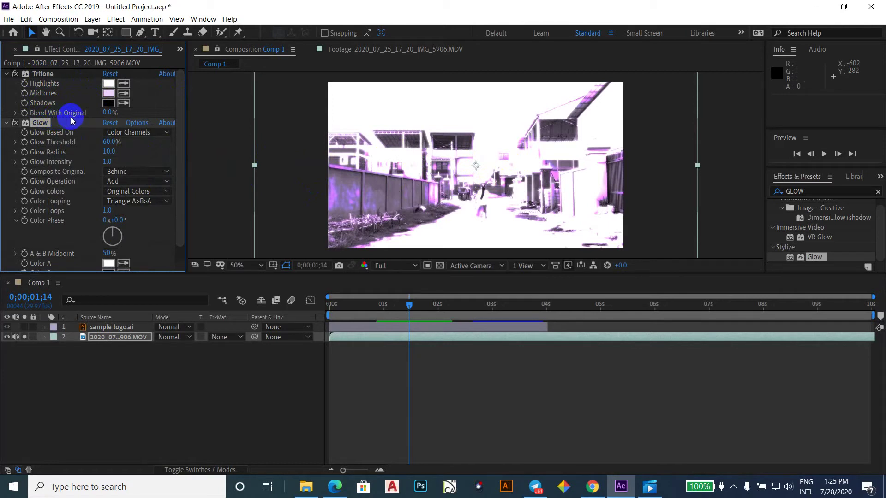
Step: Disable the Glow effect so only the lavender Tritone tint shows
click(16, 124)
key(Caps_Lock)
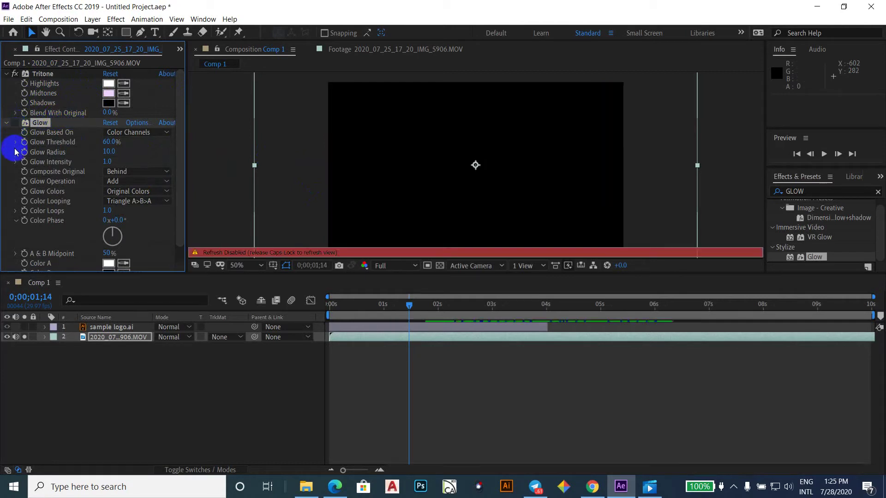
key(Caps_Lock)
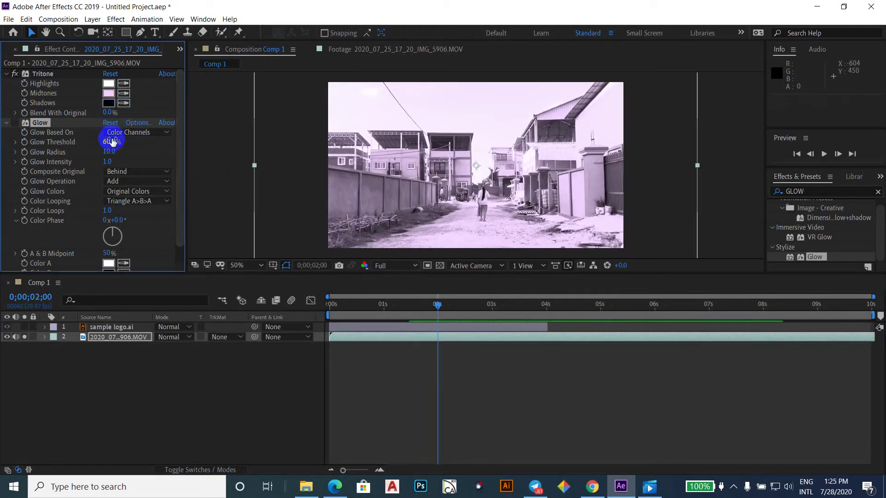
click(108, 103)
Step: Raise Tritone's Blend With Original to 51% and preview from about 1 second
drag(107, 112, 137, 116)
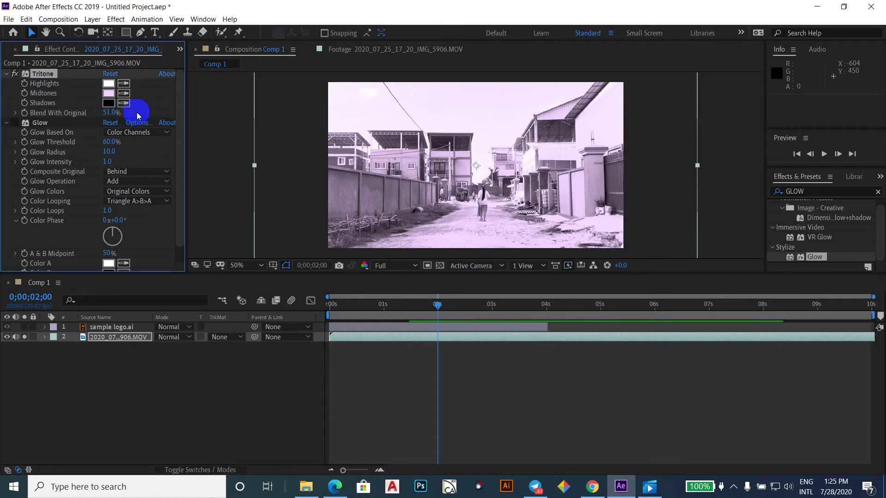
key(Caps_Lock)
key(space)
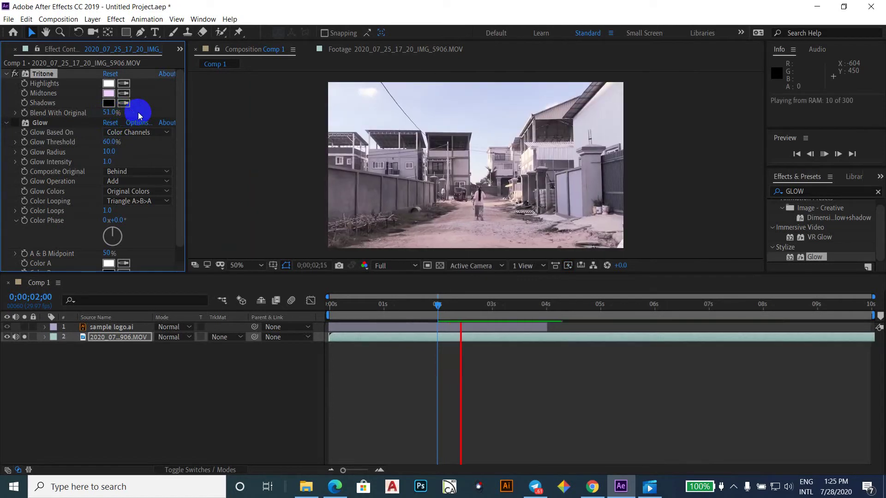
click(383, 302)
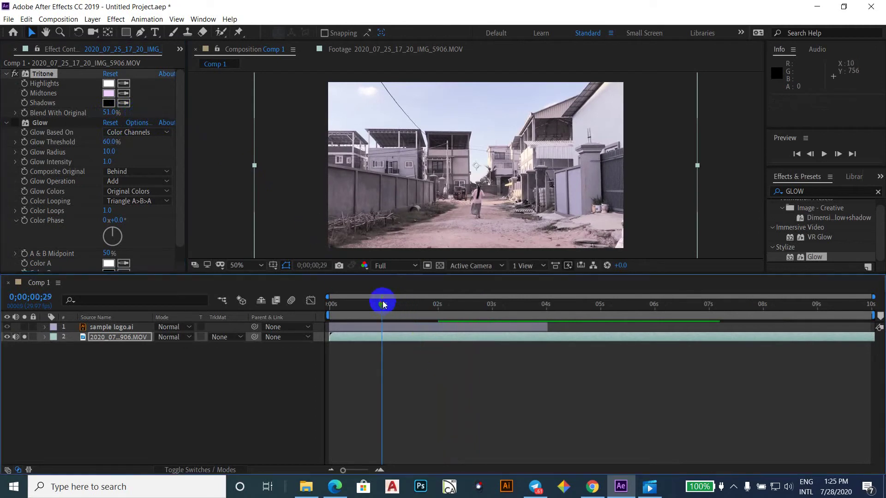
key(space)
key(space)
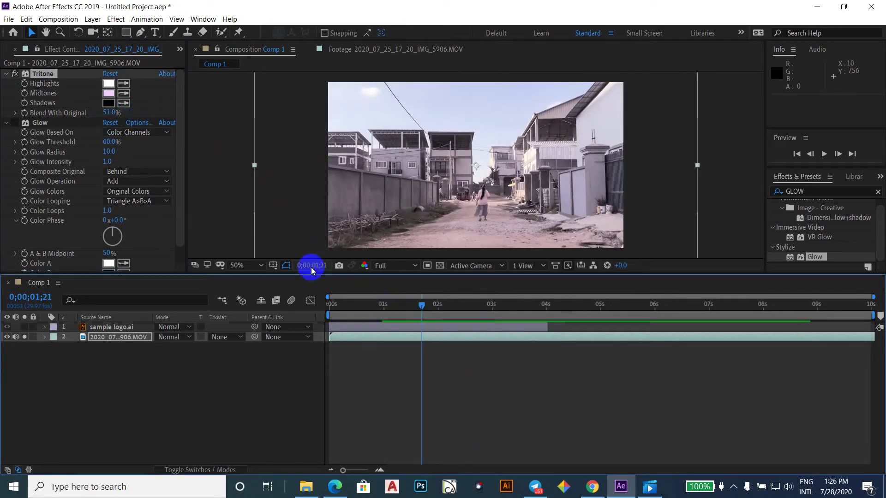
Step: Set Blend With Original to 35 and preview the stronger tint
click(111, 112)
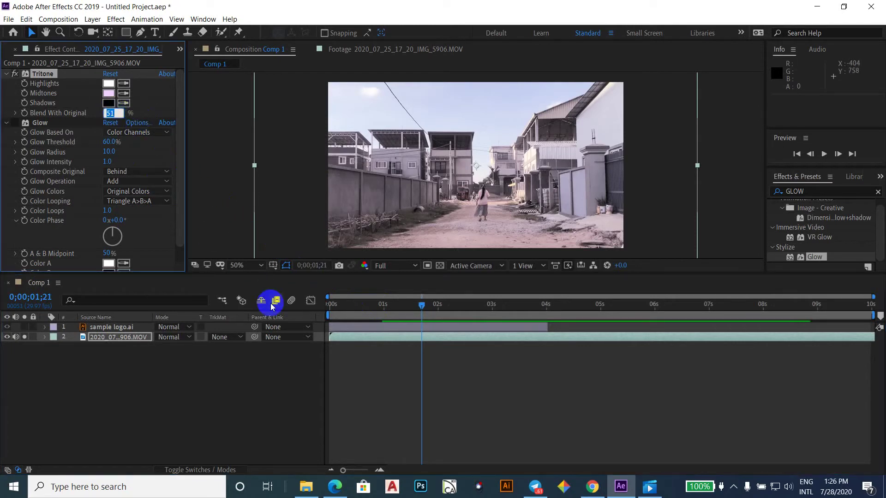
text(35)
key(Return)
key(space)
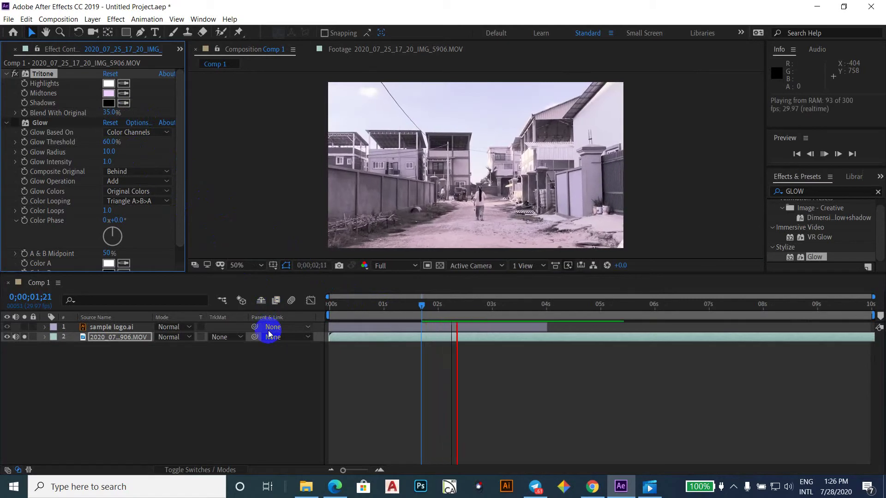
key(space)
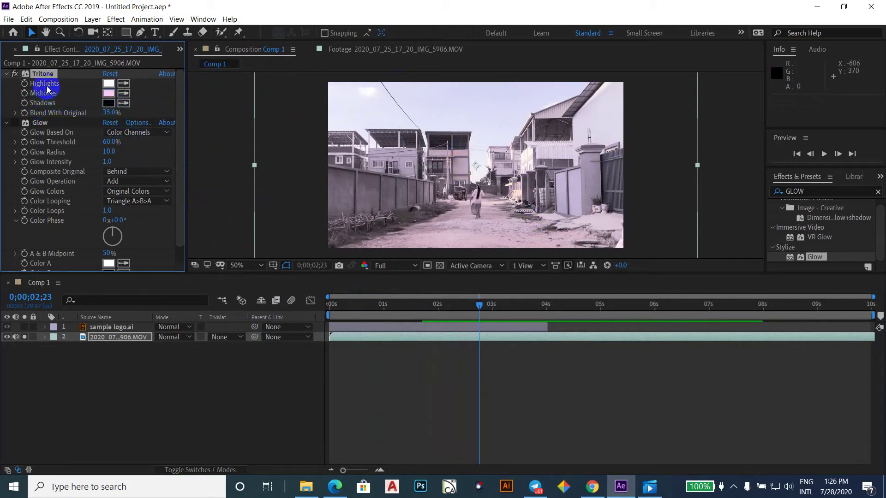
Step: Change the Tritone highlights colour to off-white EDEAEA and preview from about 1;19
click(109, 84)
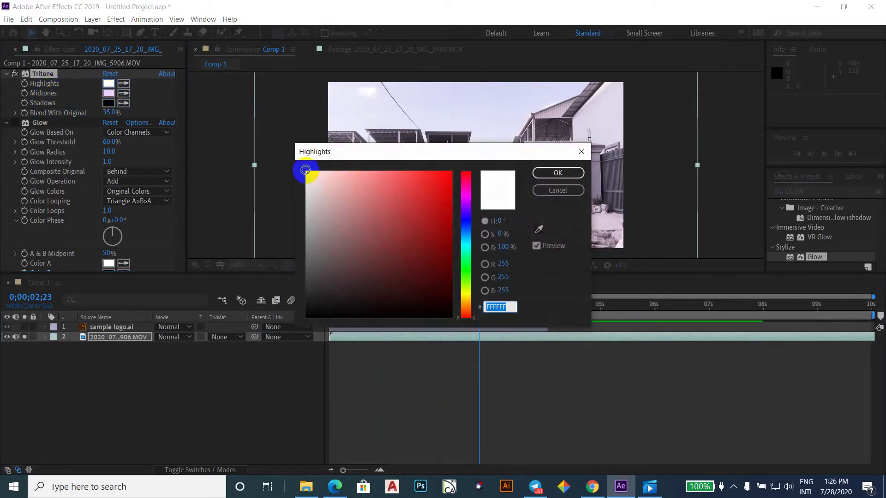
click(308, 180)
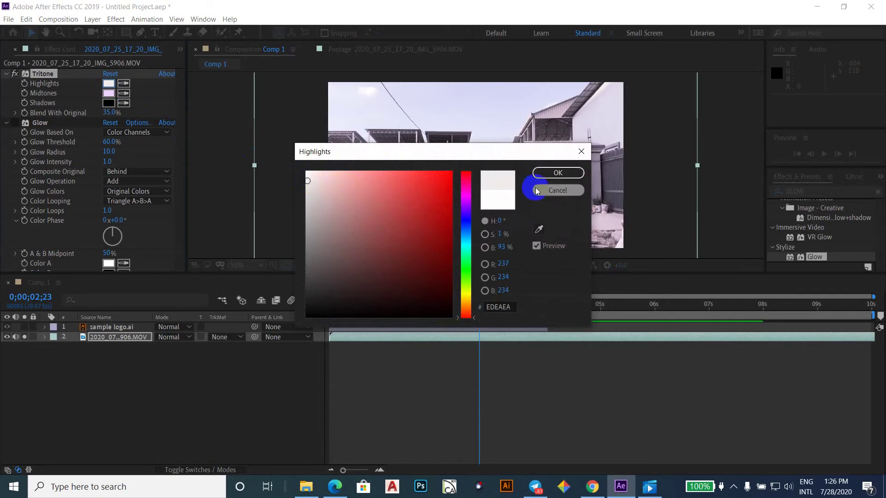
click(557, 190)
key(Caps_Lock)
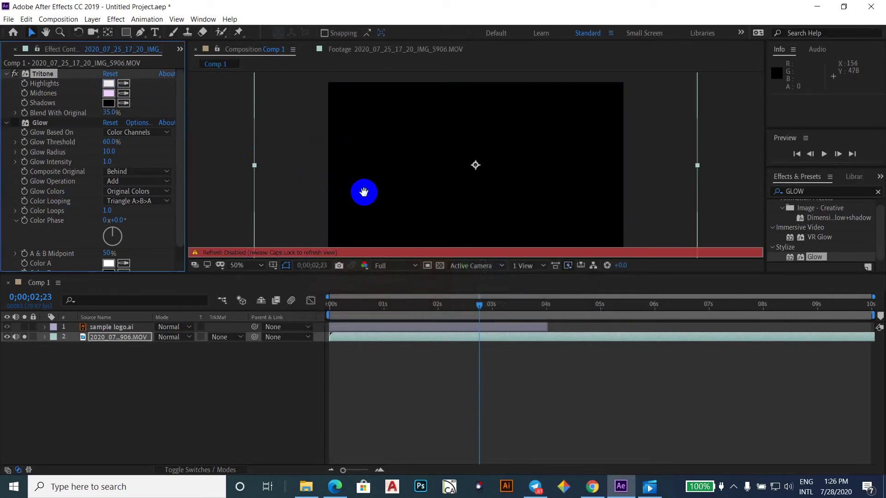
key(space)
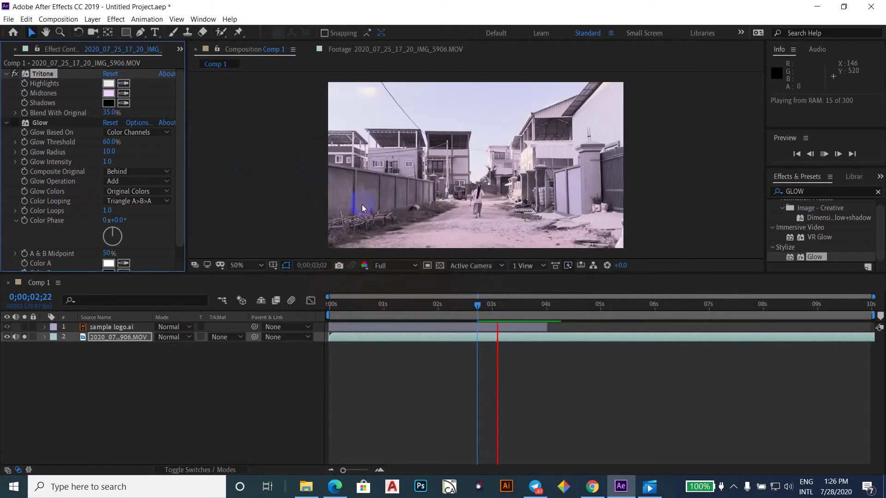
click(411, 277)
drag(438, 298, 418, 303)
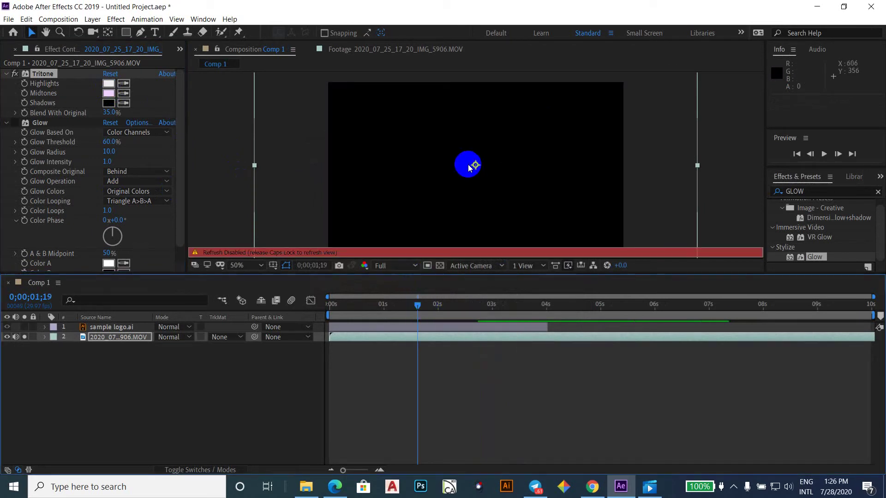
key(space)
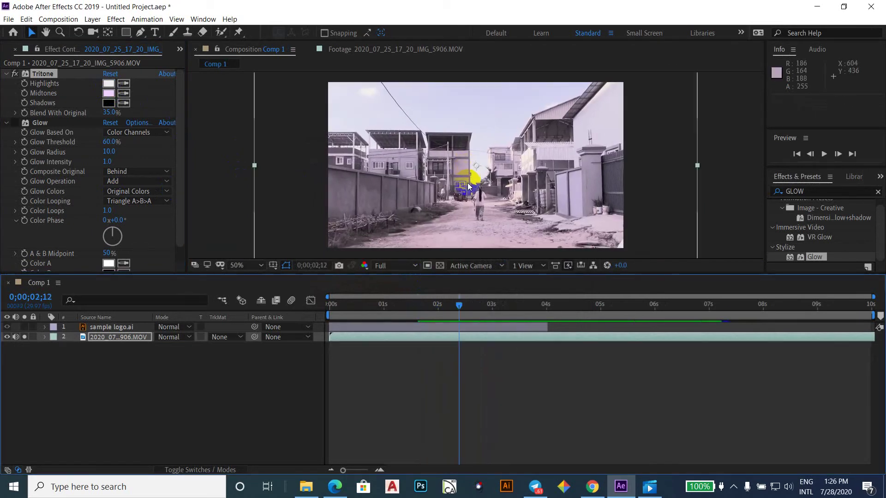
Step: Re-enable the Glow effect and preview the glowing lavender footage
click(17, 125)
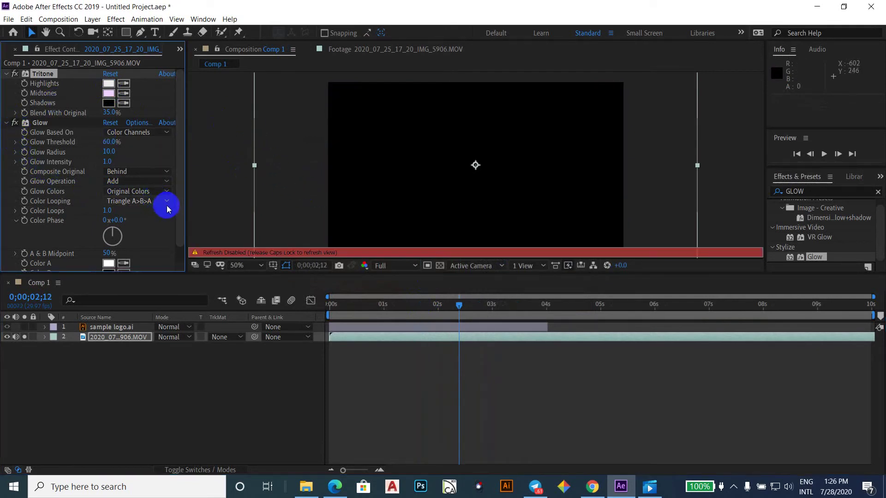
key(Caps_Lock)
key(space)
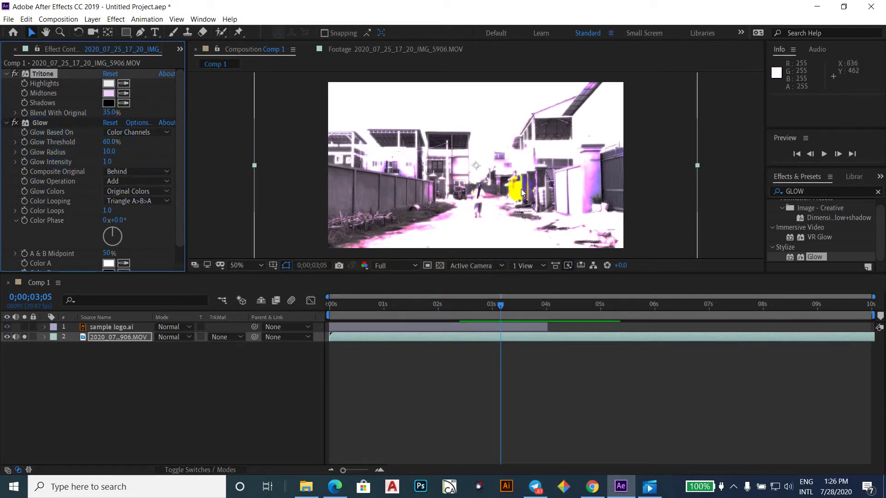
click(250, 227)
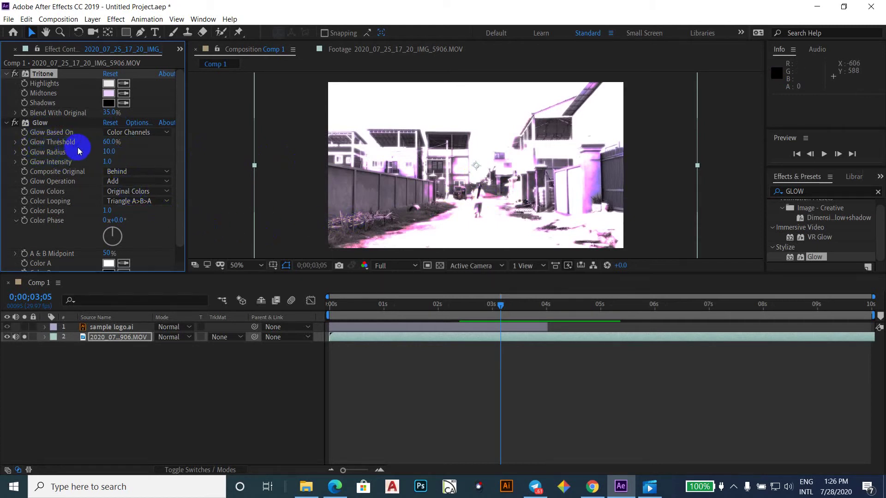
Step: Try Glow Threshold at 82.4% and then about 47%, previewing each
drag(108, 142, 141, 142)
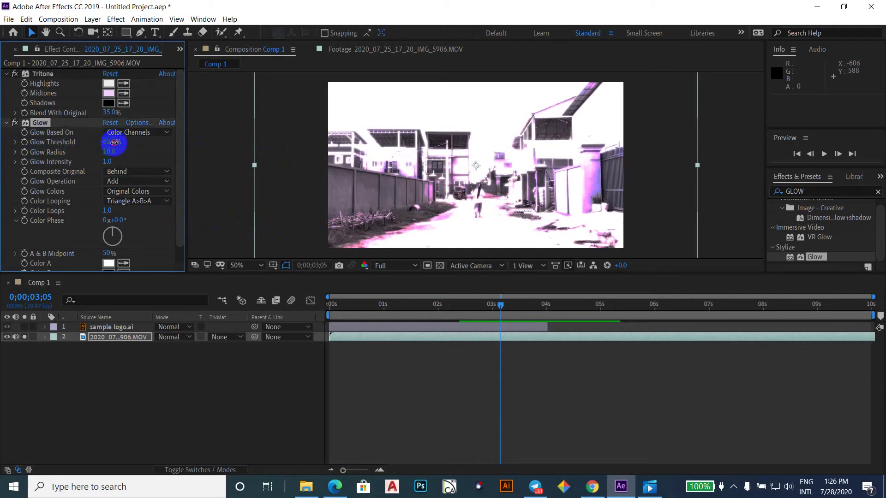
key(space)
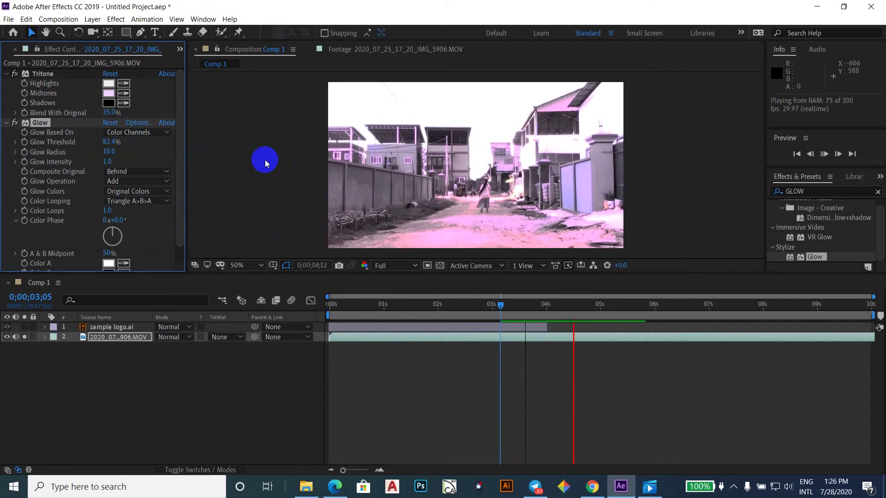
key(space)
drag(111, 144, 63, 142)
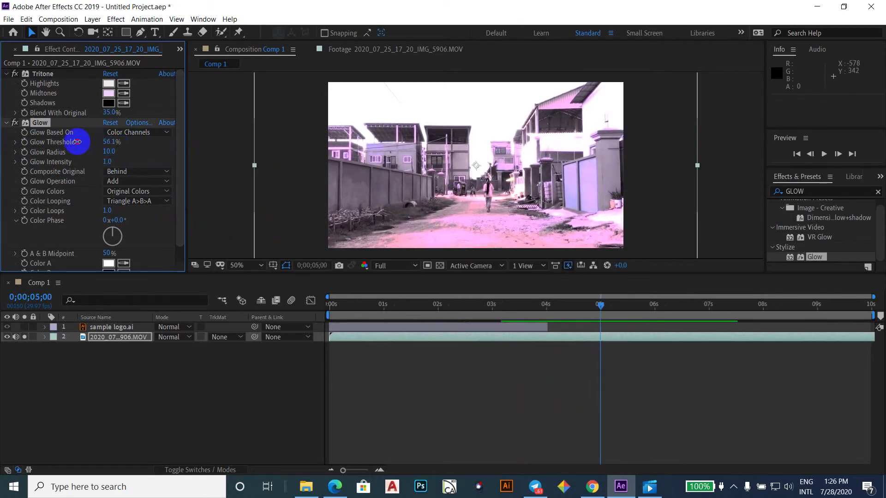
key(Caps_Lock)
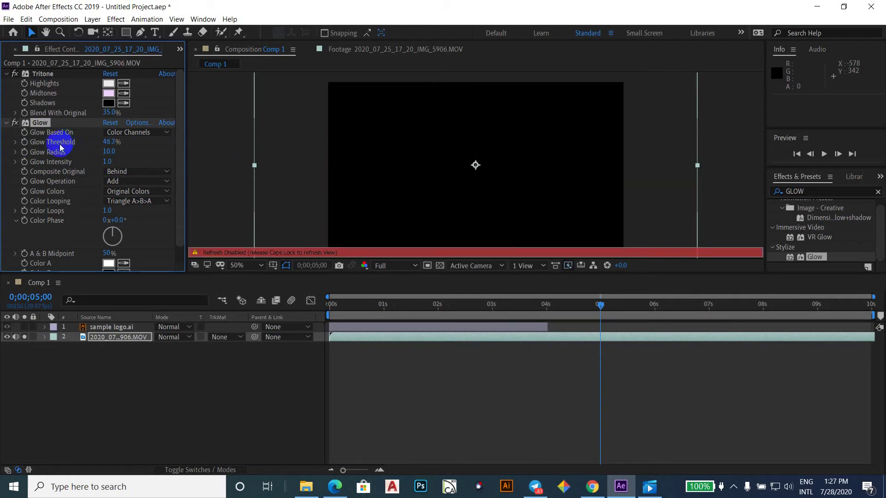
key(Caps_Lock)
key(space)
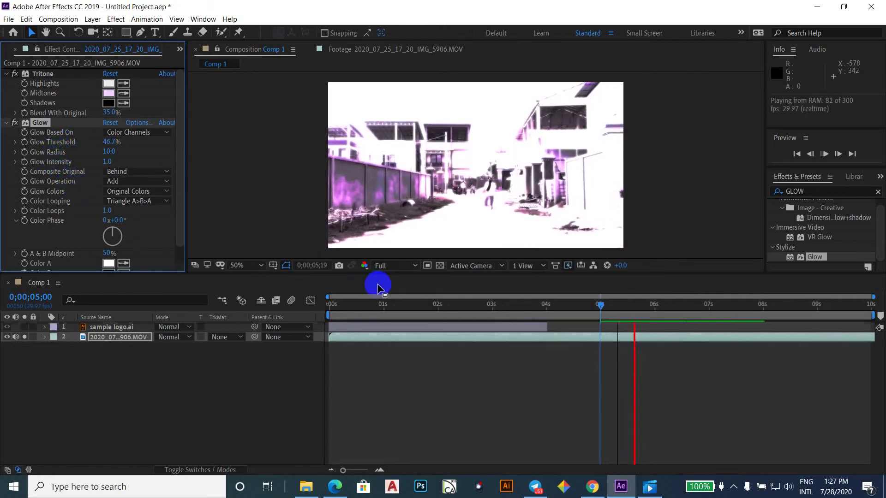
click(353, 305)
key(space)
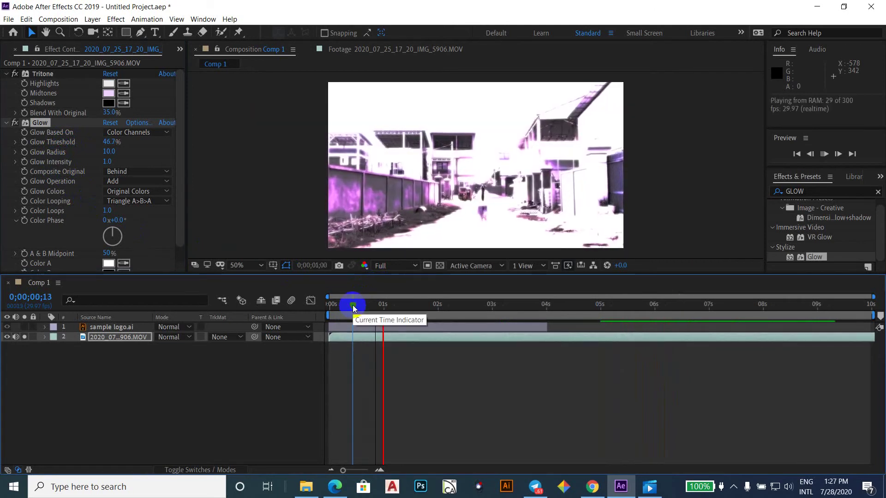
key(space)
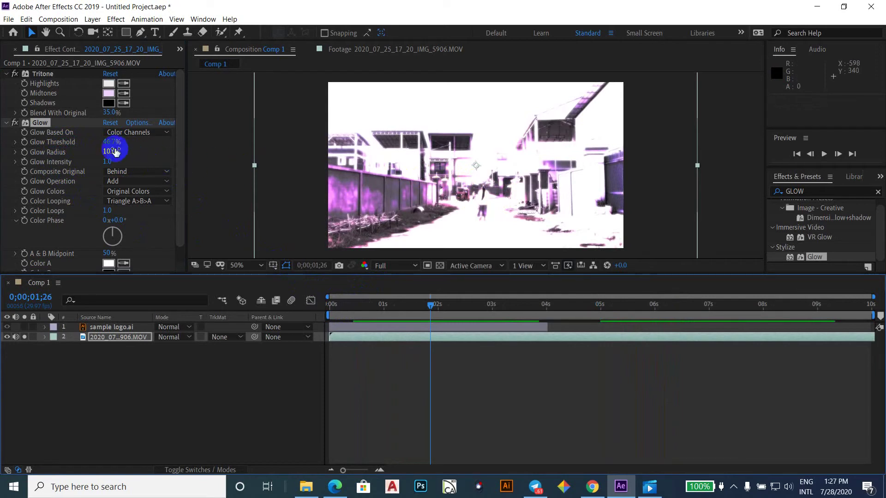
Step: Set the Glow Threshold back to 60% and preview the glow
drag(111, 142, 126, 141)
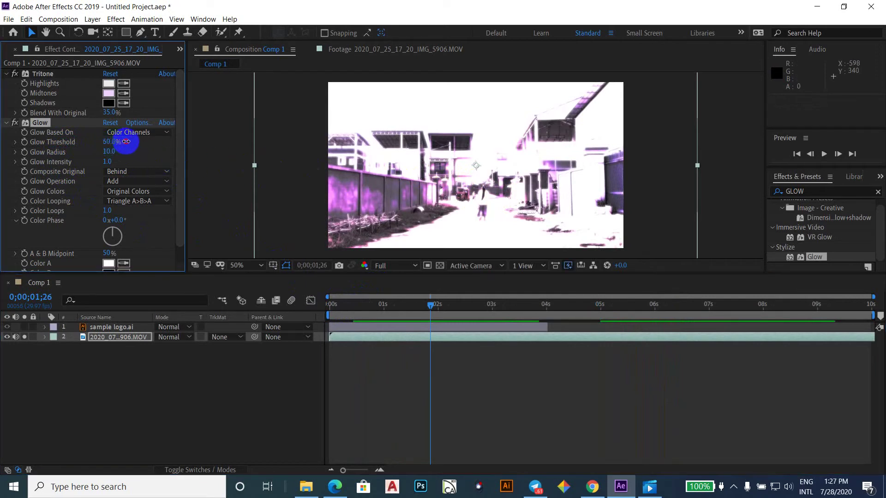
key(Caps_Lock)
key(Caps_Lock)
key(space)
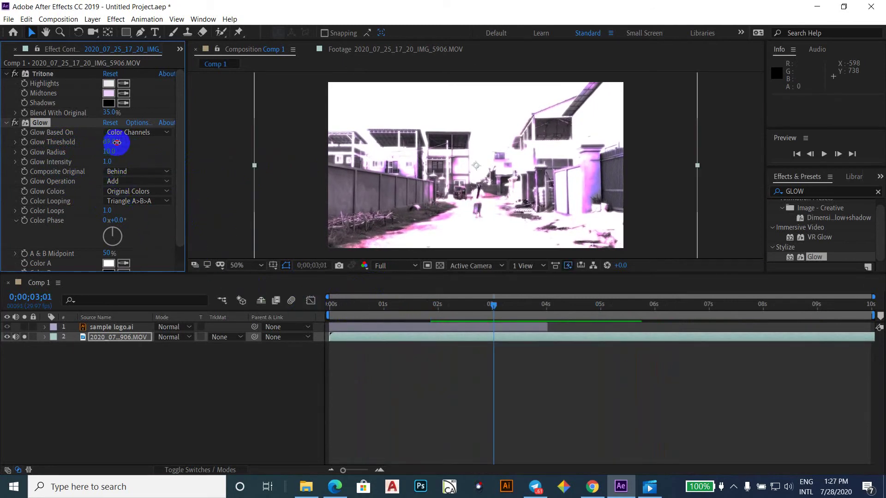
key(Caps_Lock)
key(Caps_Lock)
key(space)
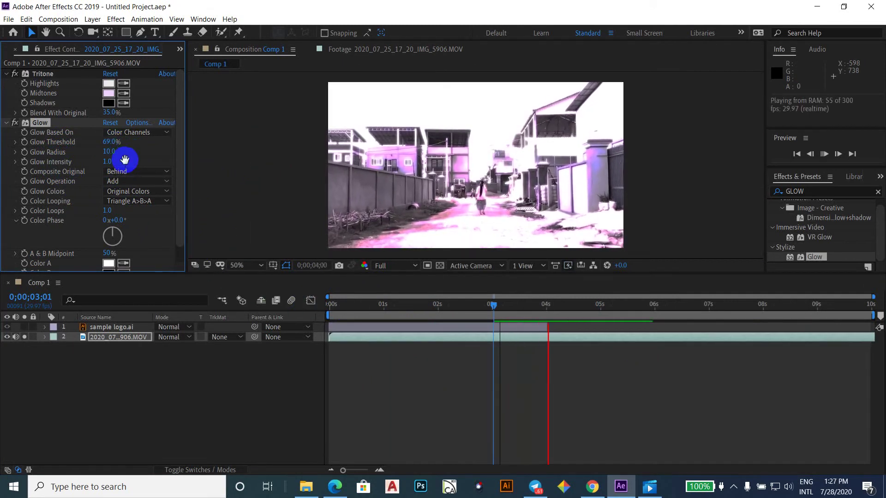
Step: Enter a Glow Threshold of 80% and preview from near the start
click(110, 142)
text(80)
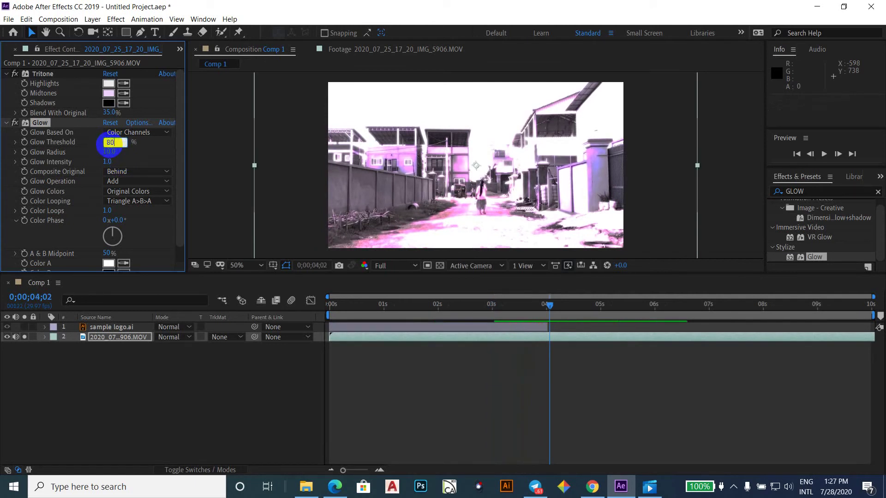
key(Return)
key(Caps_Lock)
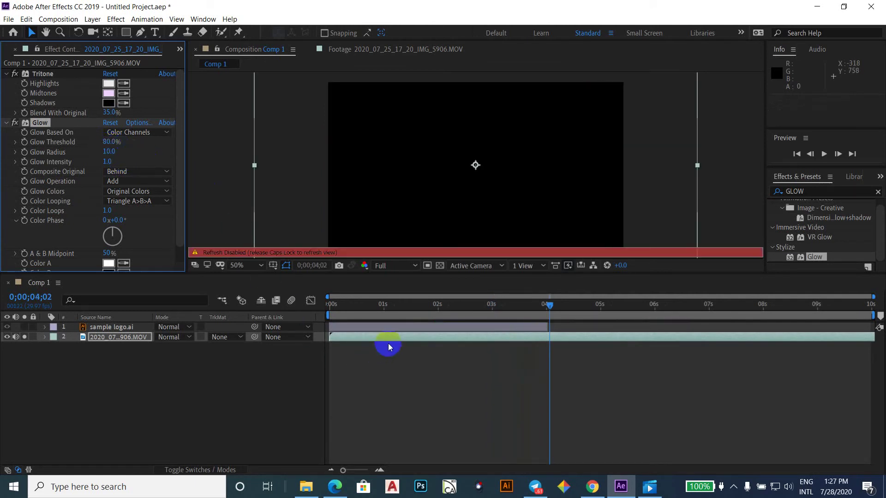
click(363, 305)
key(Caps_Lock)
key(space)
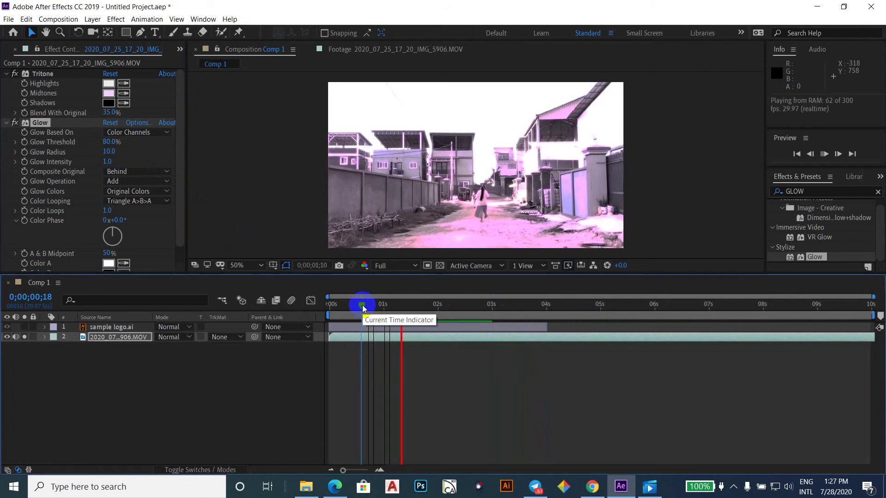
key(space)
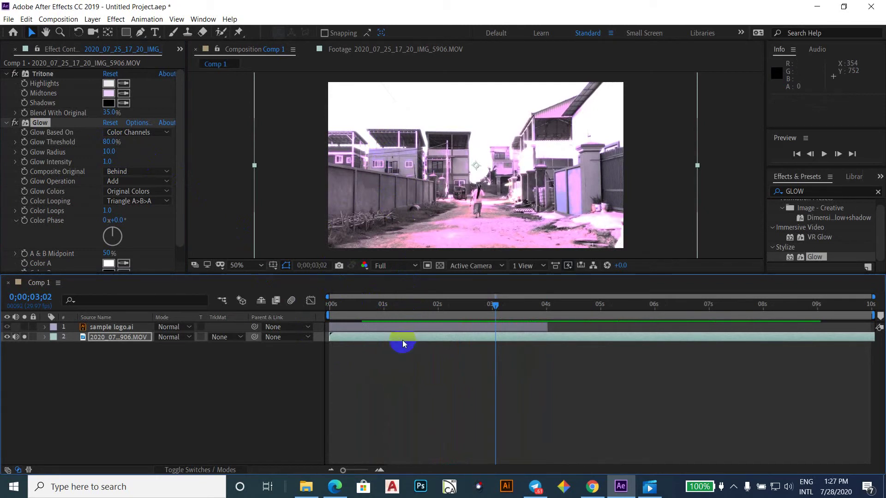
click(182, 258)
mouse_move(182, 257)
mouse_down()
mouse_move(182, 287)
mouse_move(182, 233)
mouse_up()
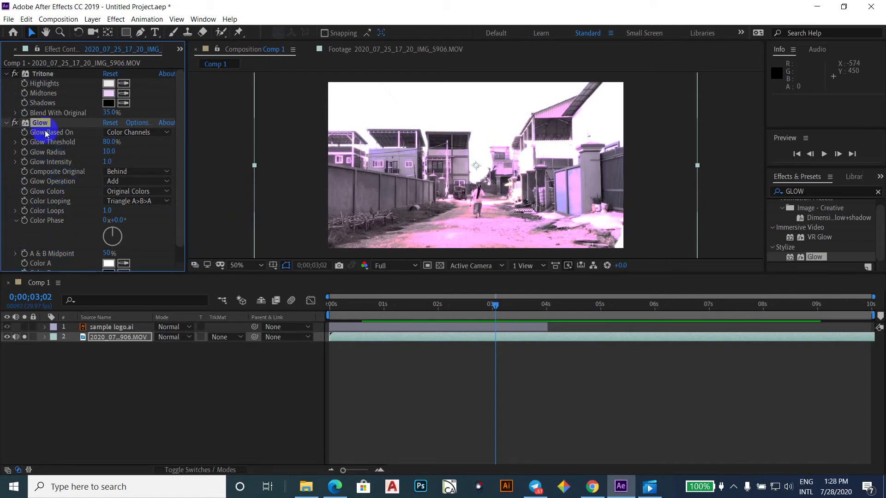
drag(37, 125, 41, 70)
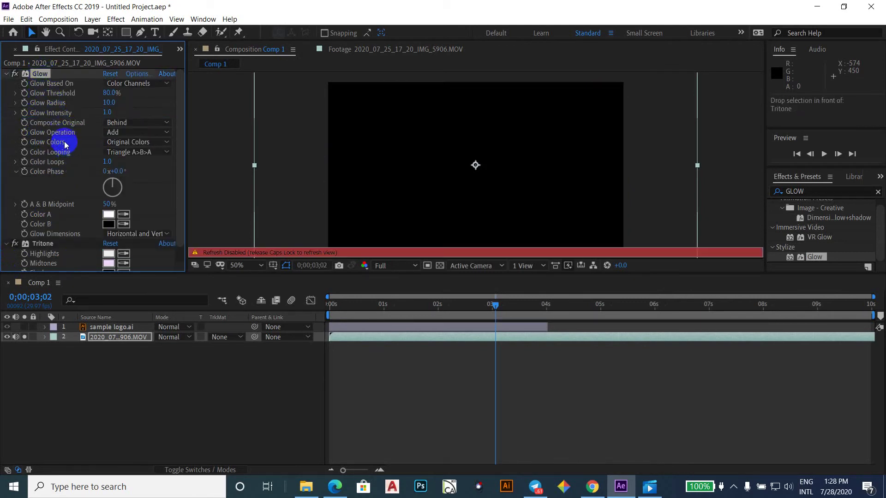
Step: Preview the reordered Glow-before-Tritone footage from about one second in
key(Caps_Lock)
key(space)
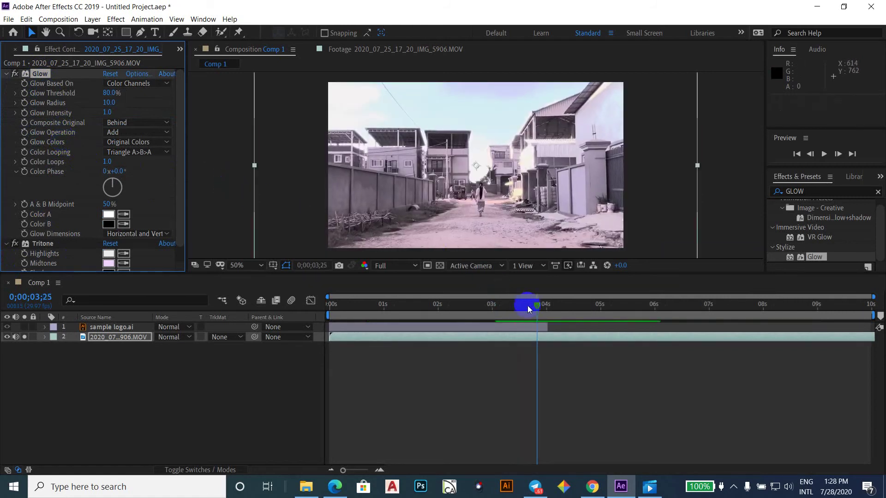
drag(527, 306, 388, 310)
key(Caps_Lock)
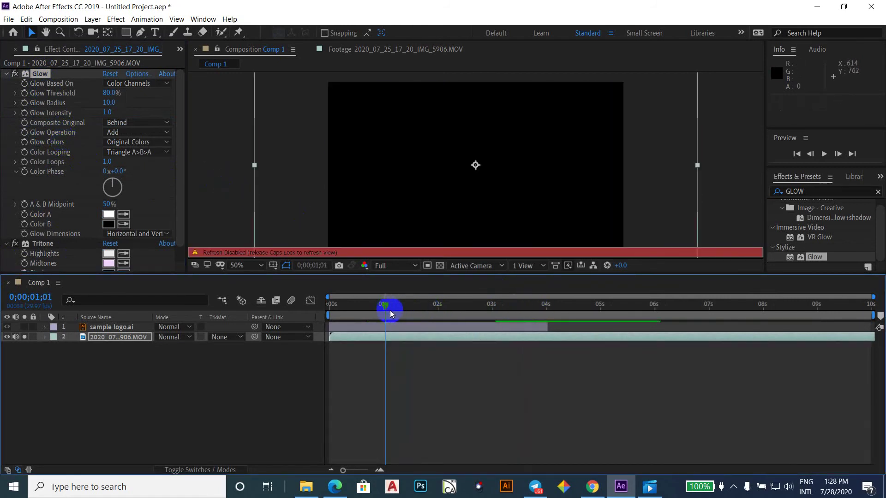
key(Caps_Lock)
key(space)
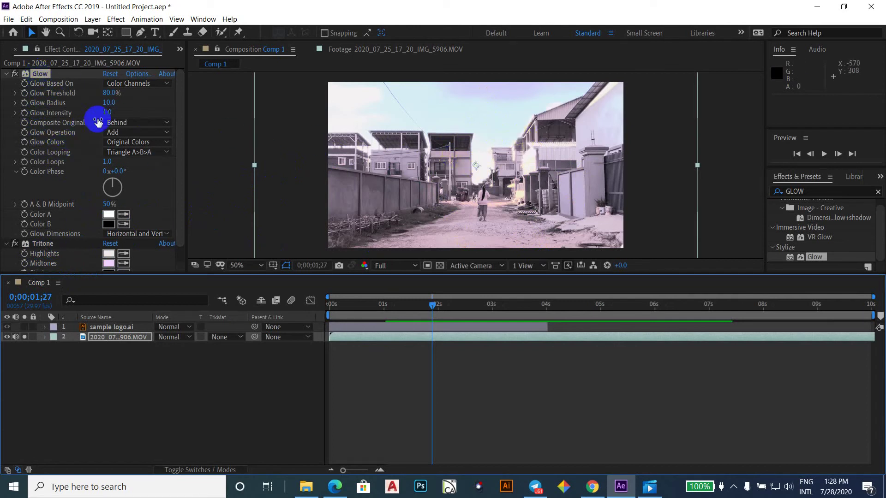
Step: Scrub Glow Threshold down to 47.8% and preview the stronger glow from the start
drag(109, 99, 67, 93)
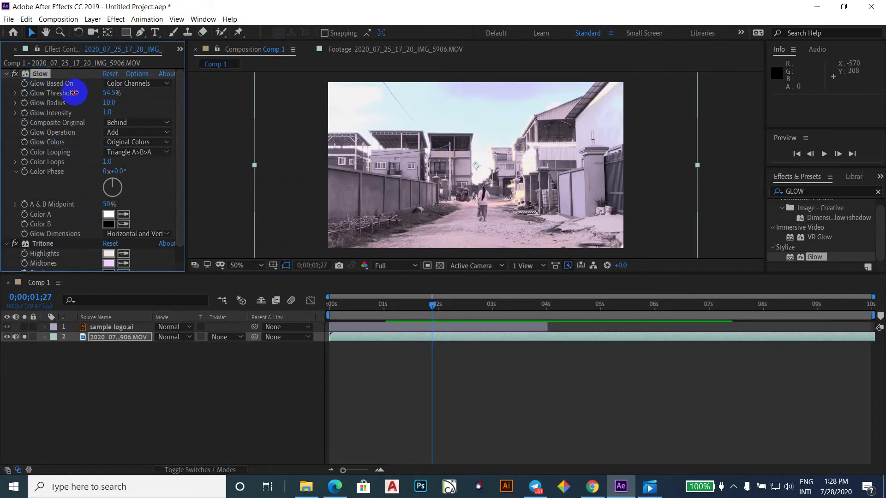
key(Caps_Lock)
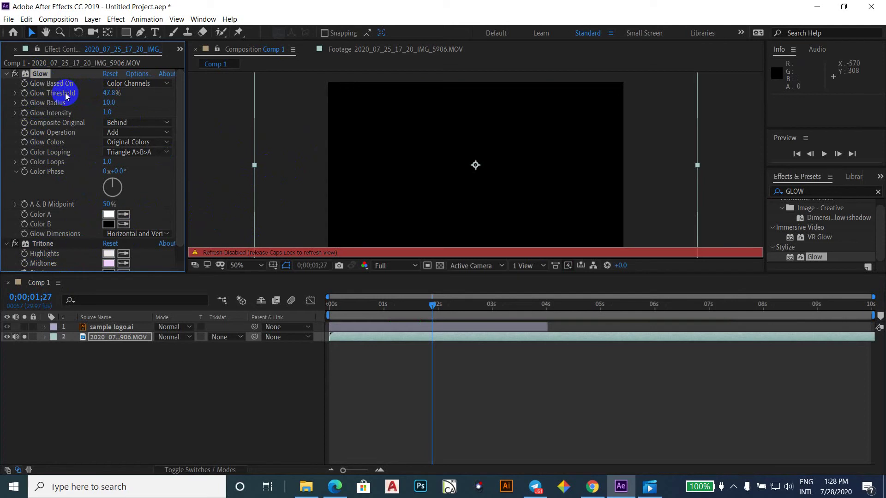
key(Caps_Lock)
key(space)
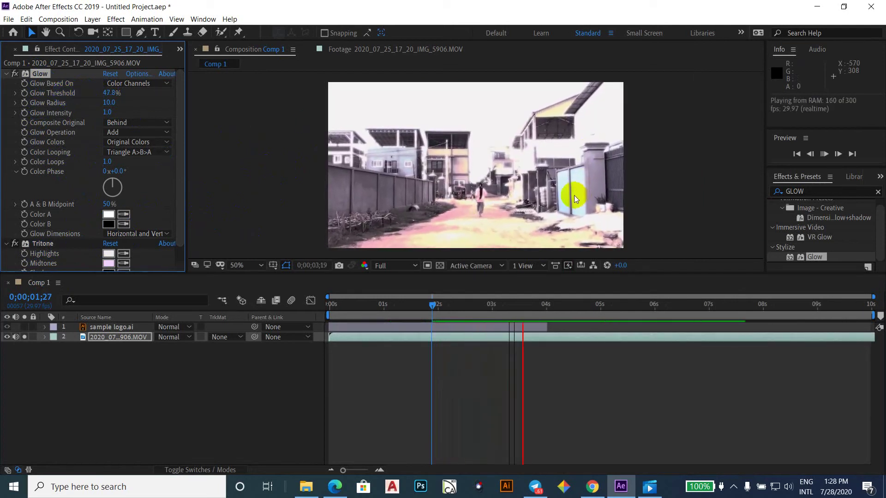
click(559, 355)
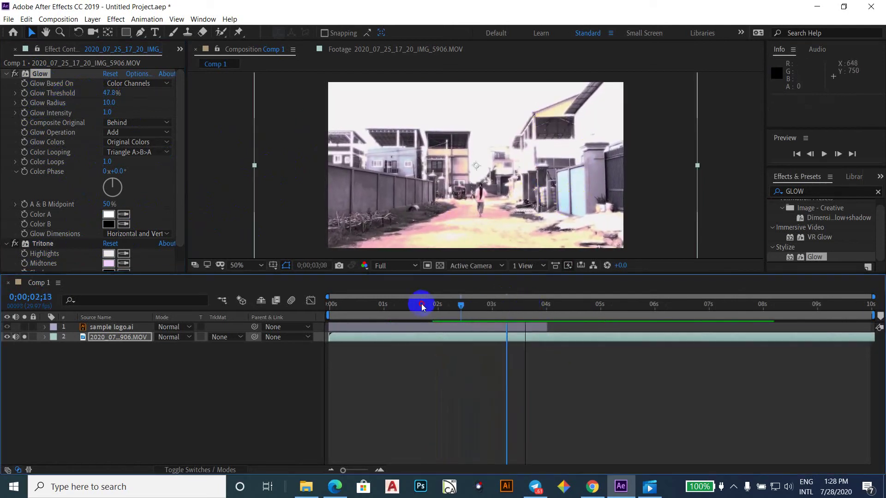
drag(527, 305, 308, 305)
key(space)
key(space)
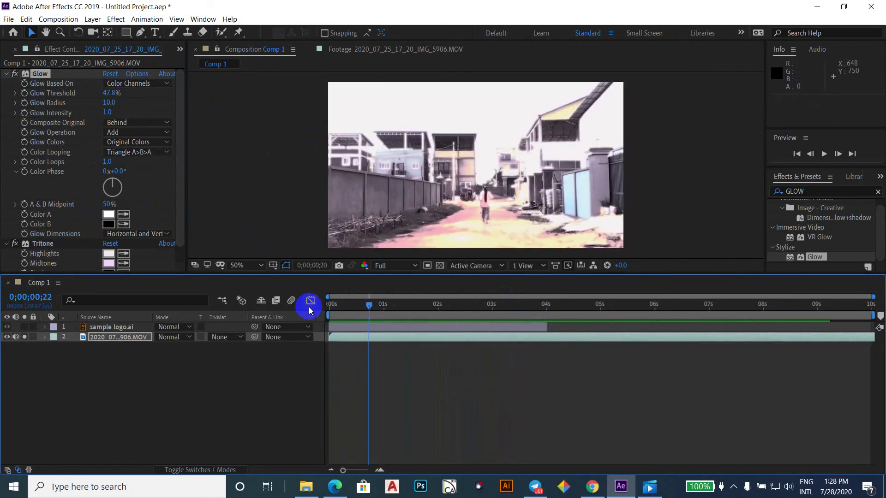
click(535, 184)
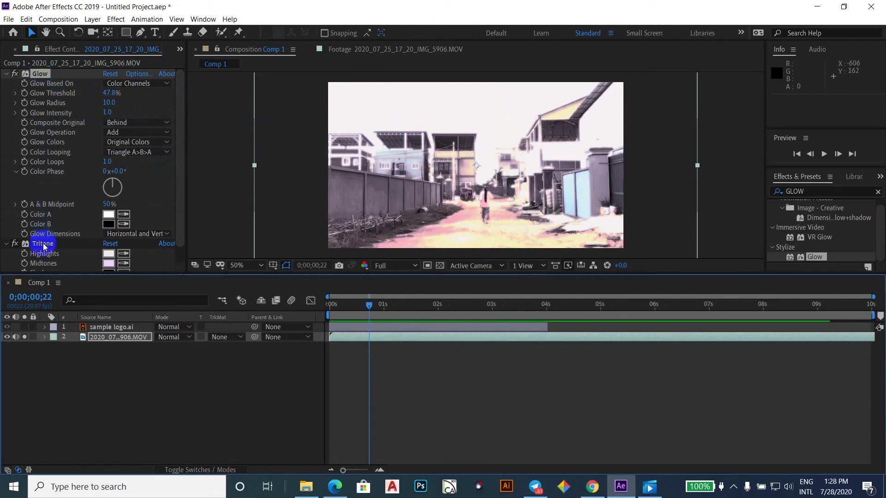
Step: Move Tritone back above Glow and preview the restored effect order
drag(43, 248, 53, 70)
key(Caps_Lock)
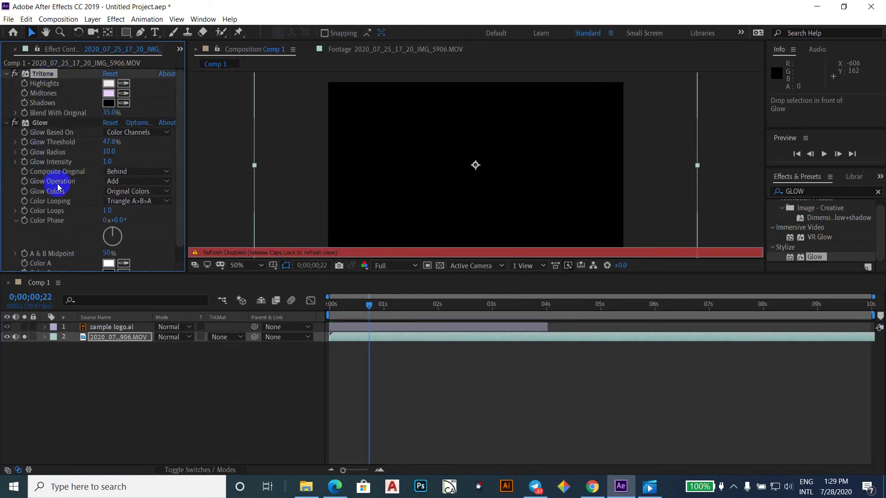
key(Caps_Lock)
key(space)
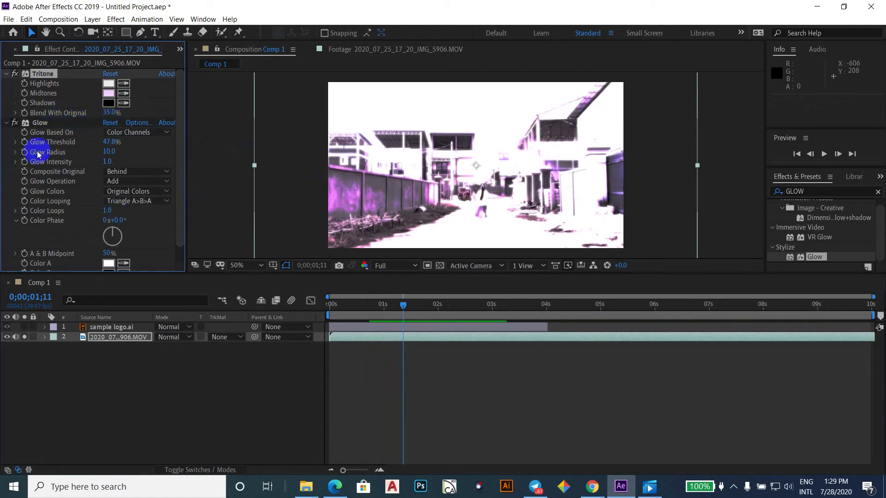
Step: Set Glow Threshold to 80%, then 90%, and preview from the start
click(111, 141)
text(80.0)
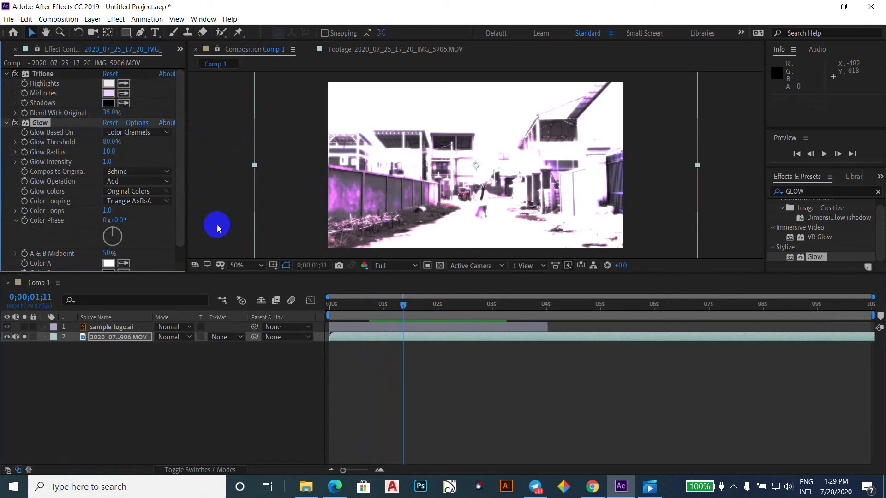
key(Return)
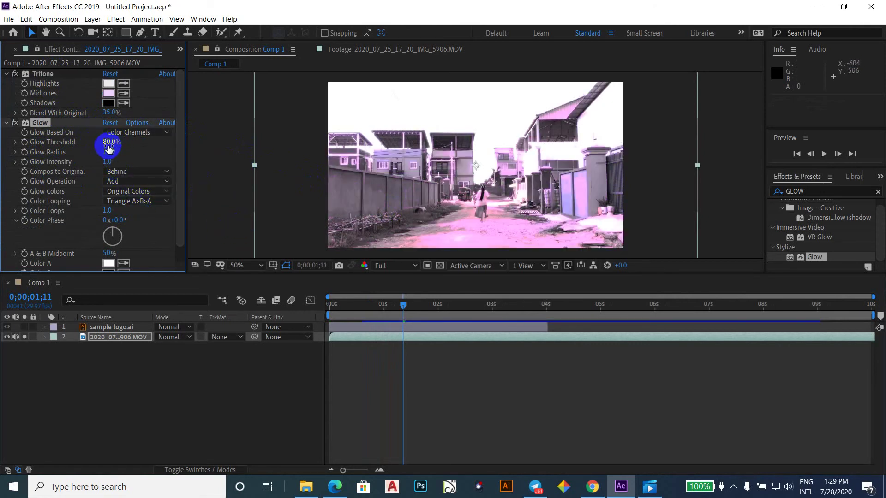
click(109, 146)
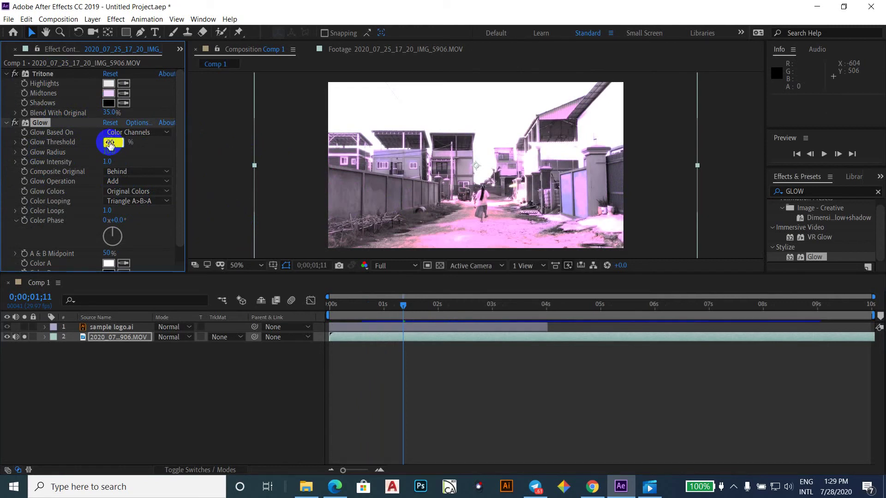
key(Return)
key(Caps_Lock)
key(Caps_Lock)
key(space)
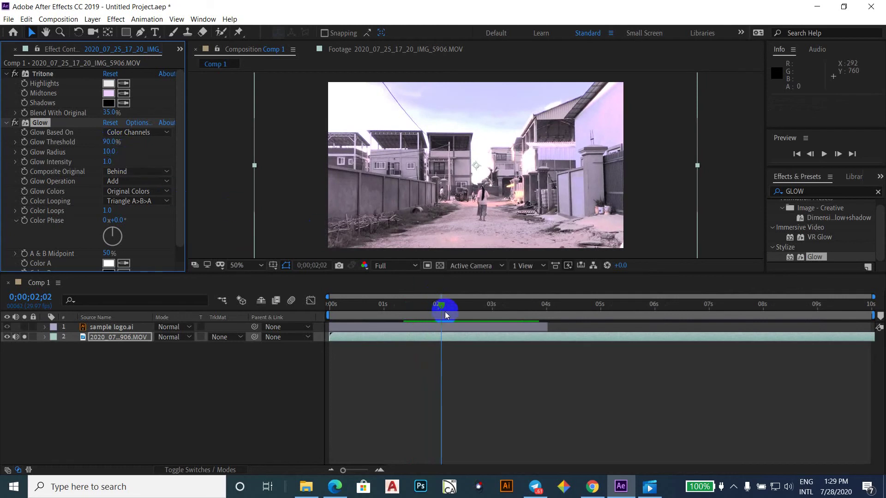
key(Home)
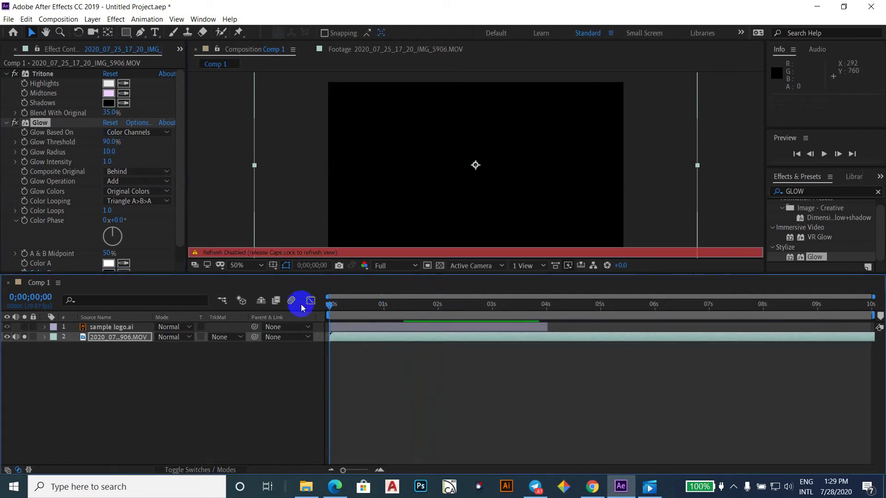
key(space)
key(space)
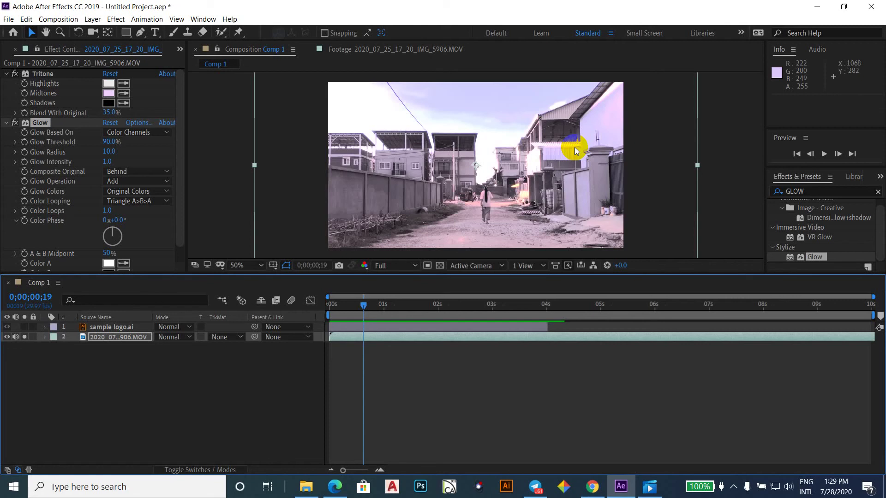
click(562, 238)
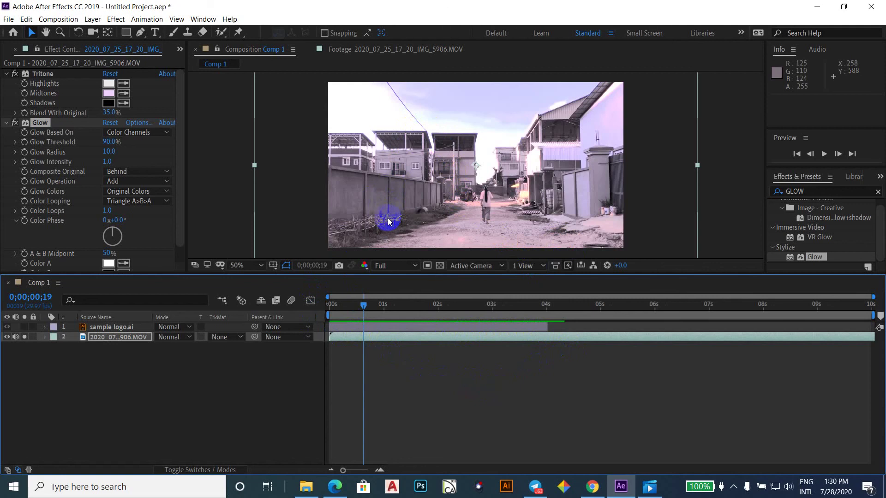
click(401, 180)
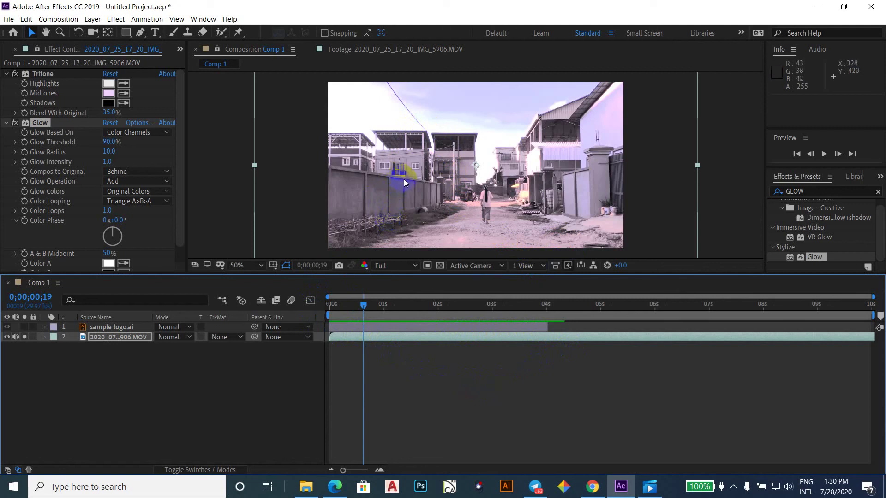